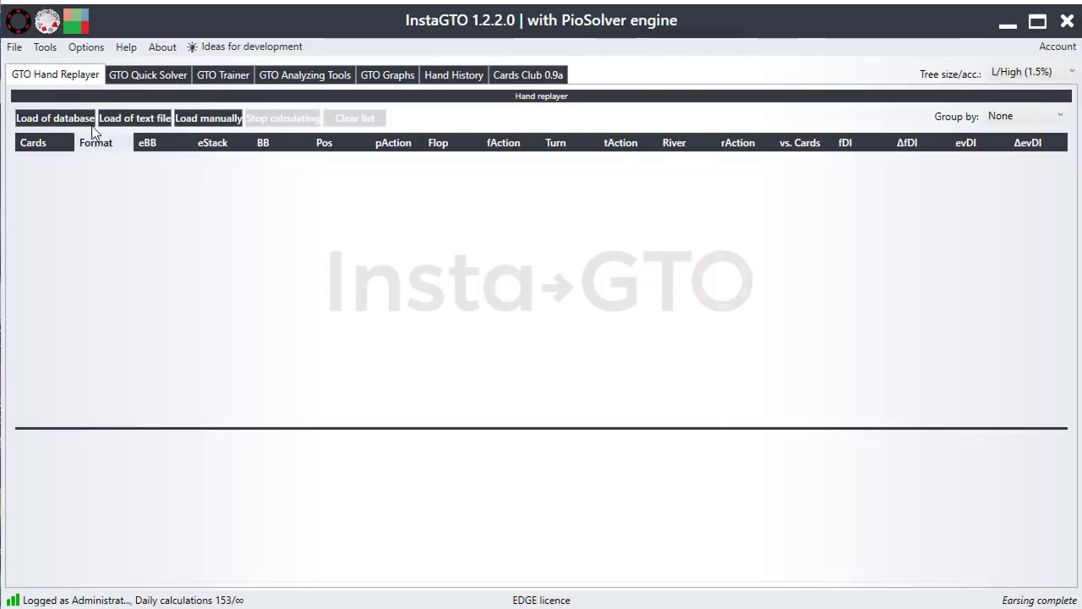
# Fetch the hands from the database without any filter and calculate them, stopping after the first 16 hands
pyautogui.click(89, 123)
pyautogui.click(422, 457)
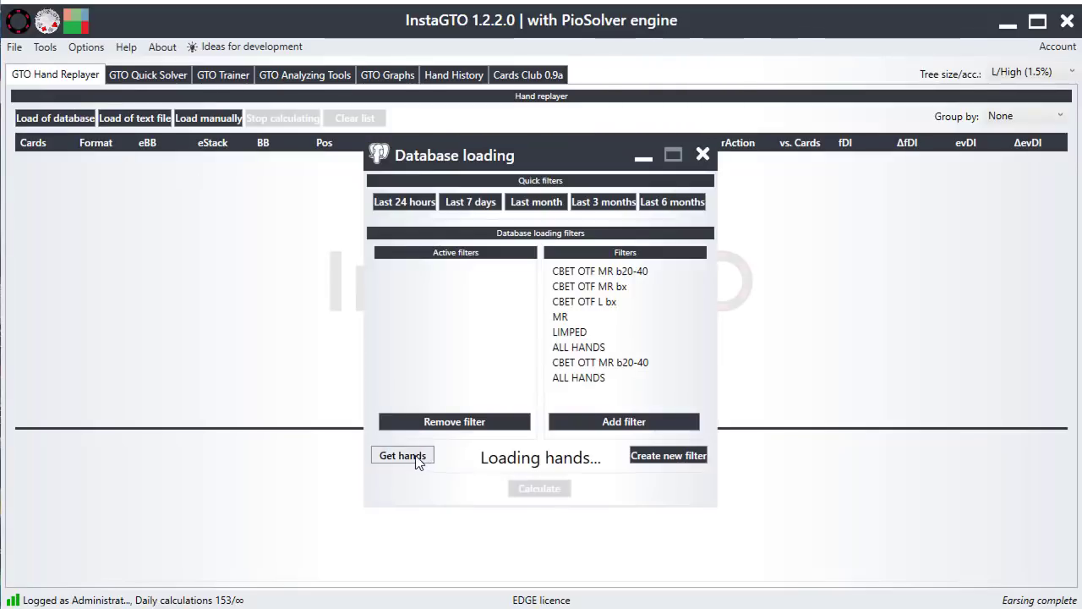
pyautogui.click(524, 489)
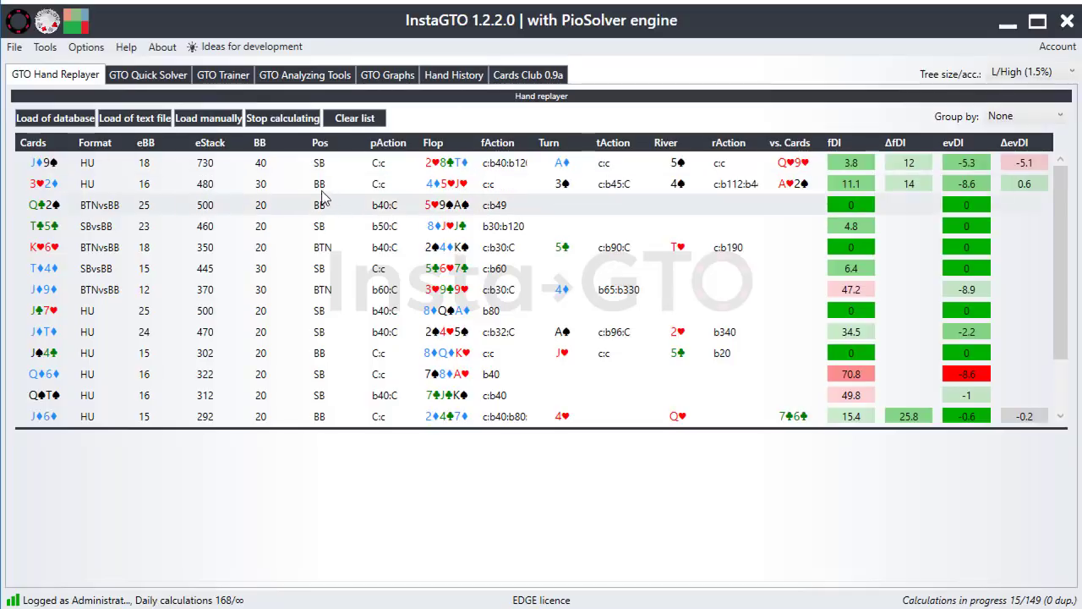
pyautogui.click(287, 119)
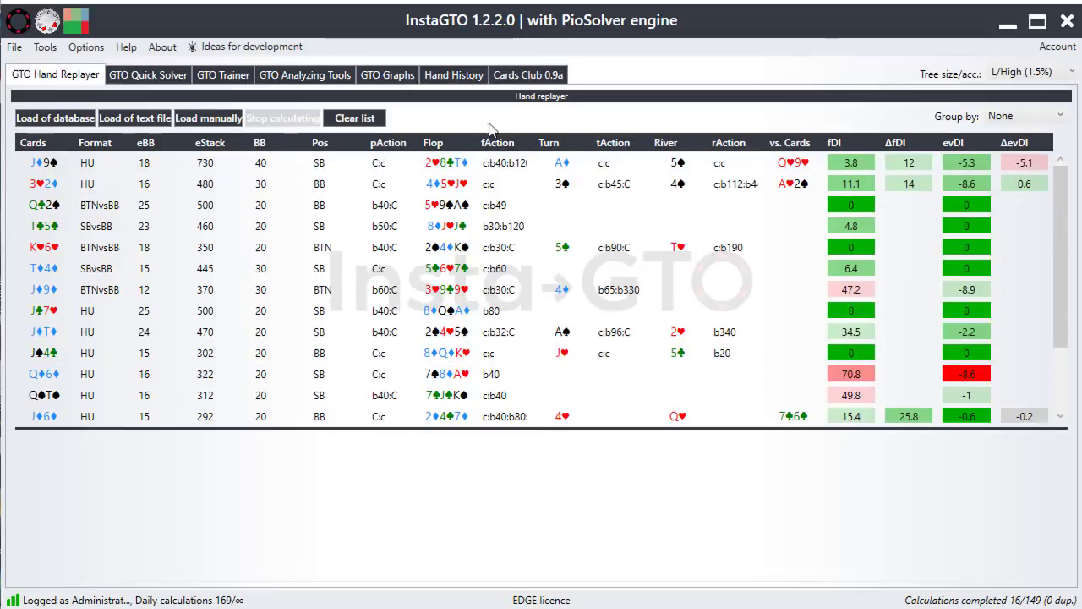
# Look over the tree size and accuracy options and the dialogs for loading hands manually and from the database
pyautogui.click(1010, 74)
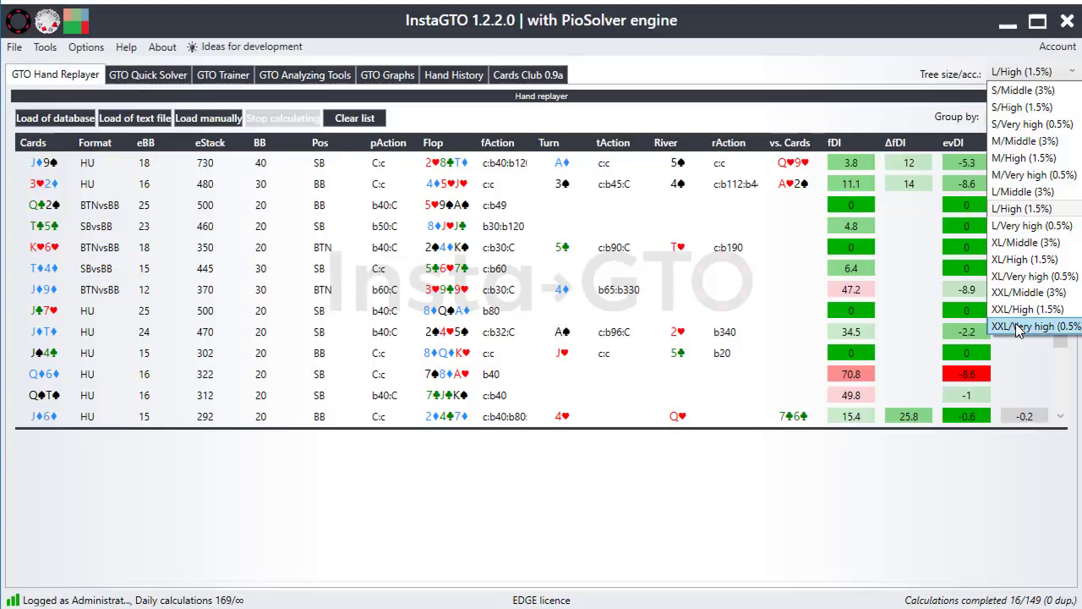
pyautogui.click(1020, 211)
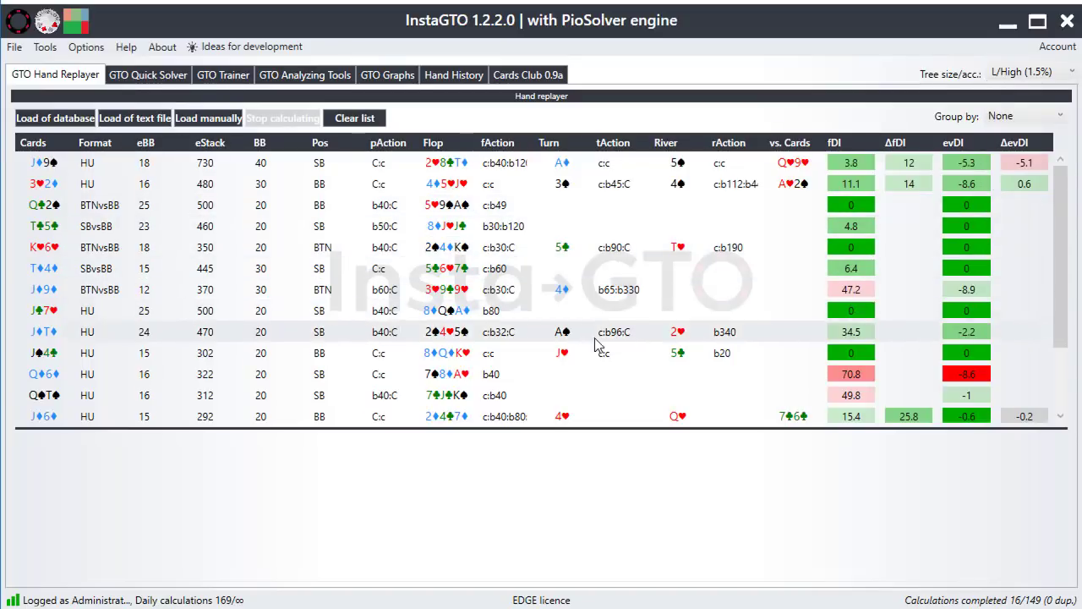
pyautogui.click(206, 119)
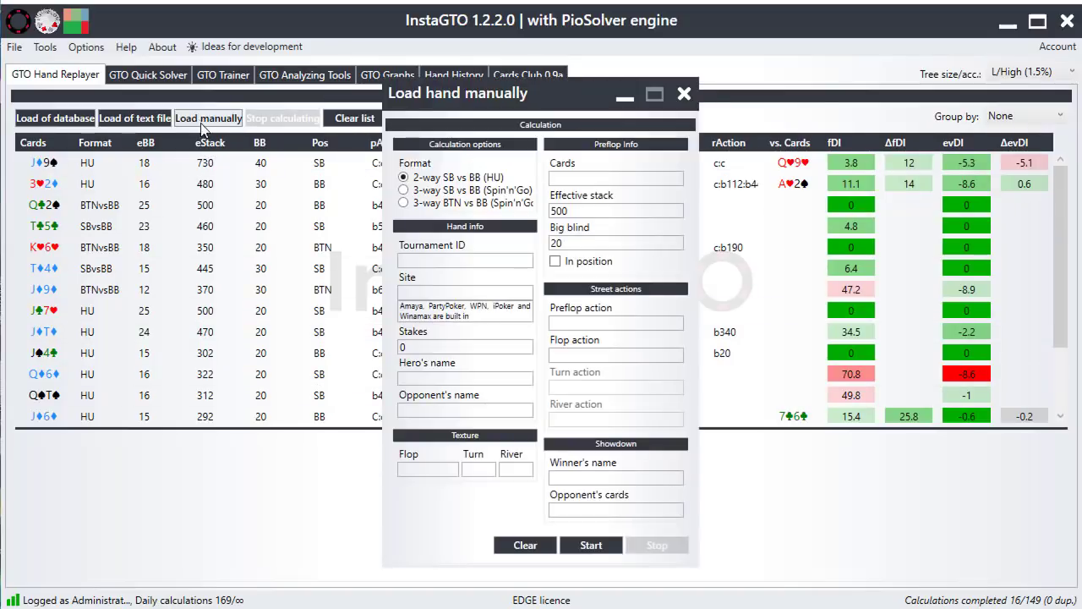
pyautogui.click(681, 95)
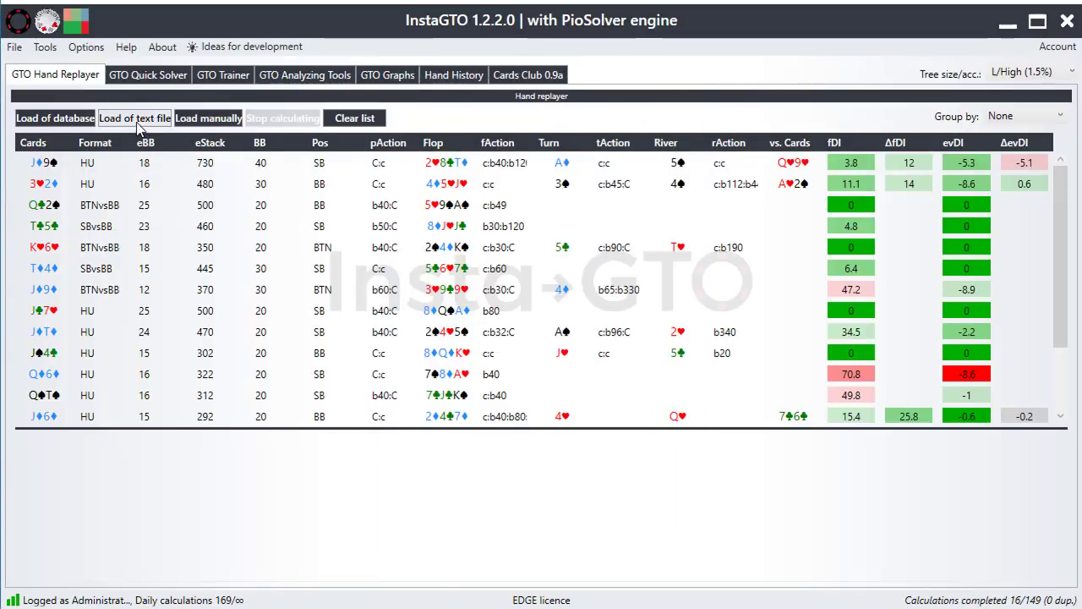
pyautogui.click(68, 121)
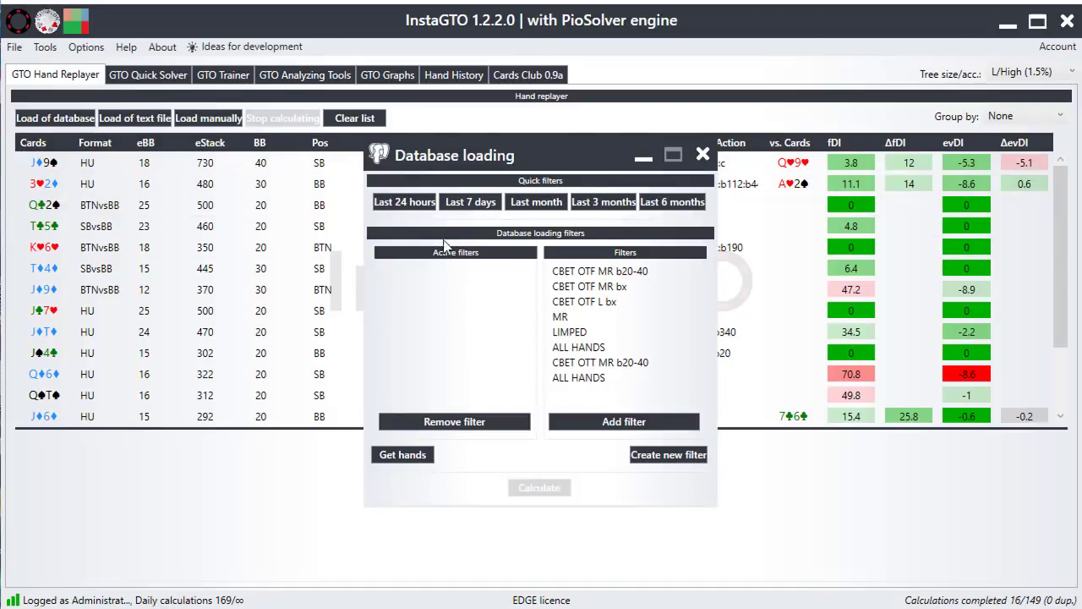
pyautogui.click(702, 154)
# Open the J♦9♠ hand in the replayer and show the opponent's check on the A♦ turn
pyautogui.click(685, 164)
pyautogui.doubleClick(683, 164)
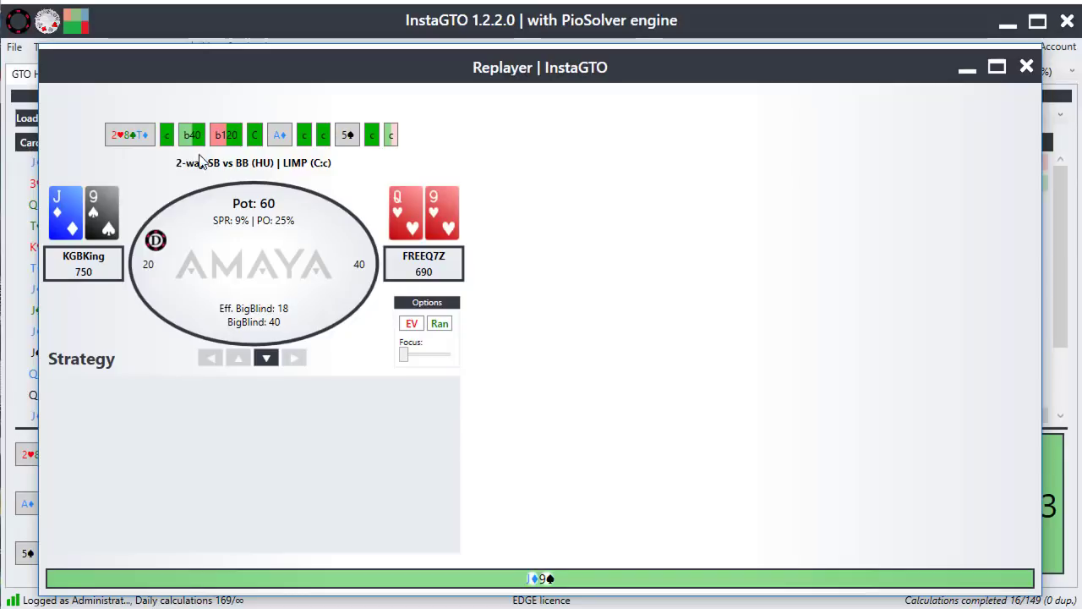
pyautogui.click(308, 140)
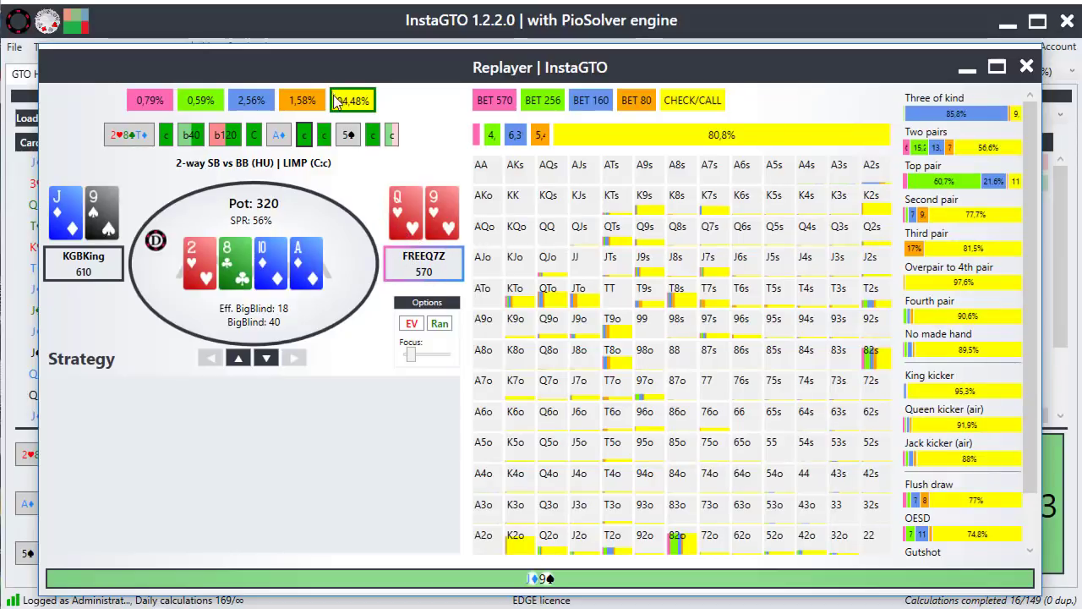
# Display EV in the replayer, inspect the Q9s combos, and advance to the hero's turn check
pyautogui.click(412, 324)
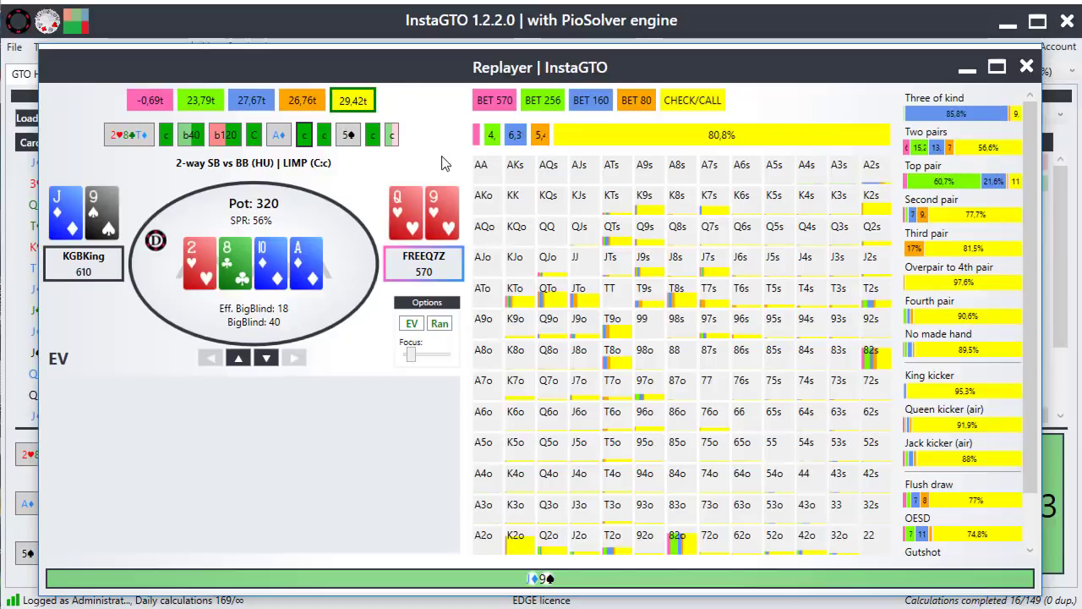
pyautogui.moveTo(645, 237)
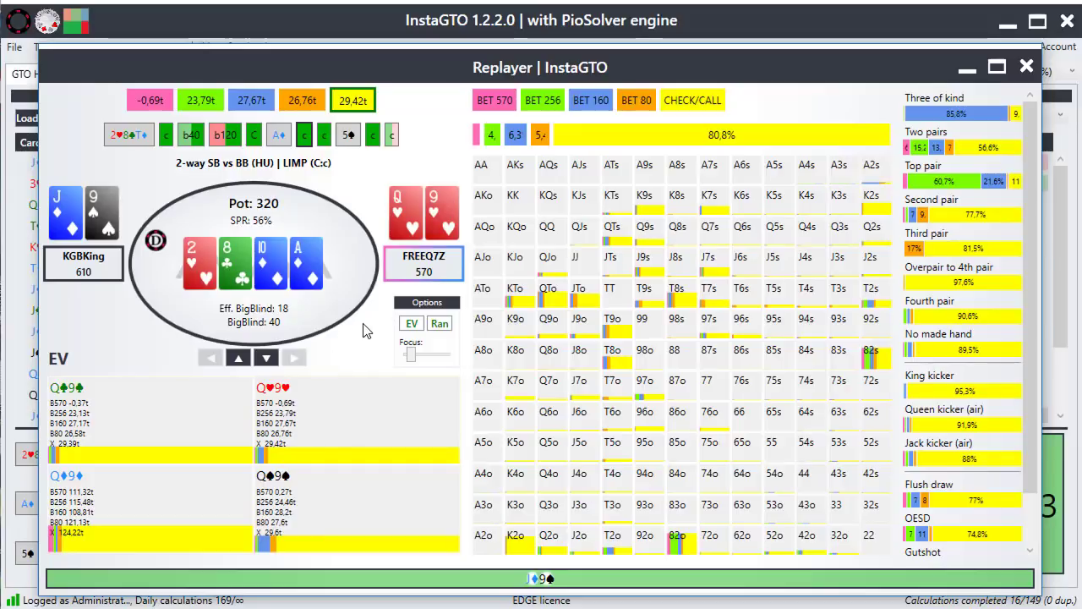
pyautogui.click(266, 361)
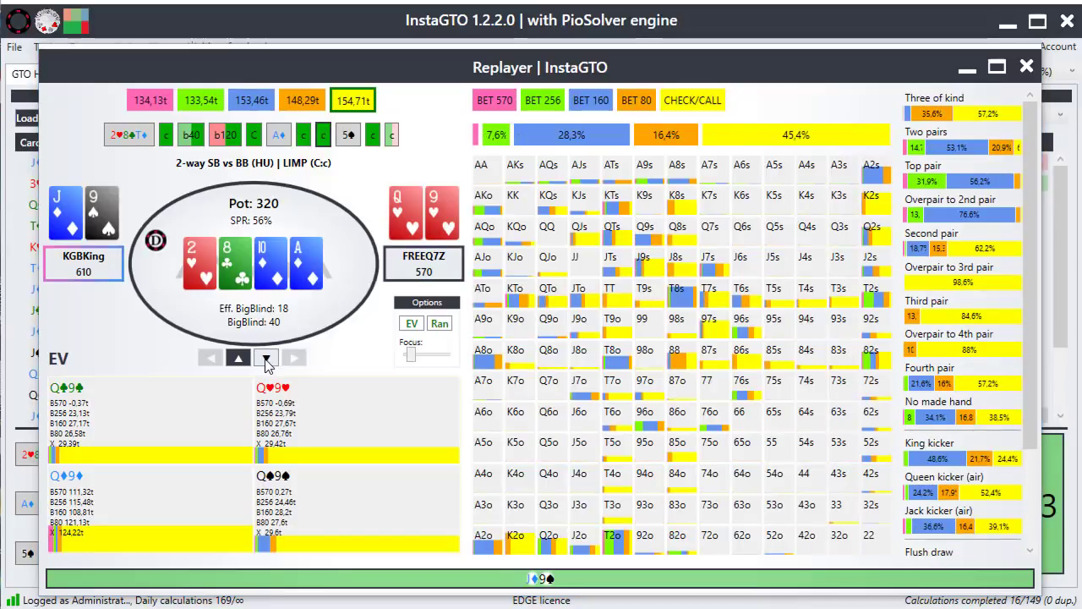
# Compare the strategy matrix with and without range weighting, and adjust its Focus level slightly
pyautogui.click(439, 325)
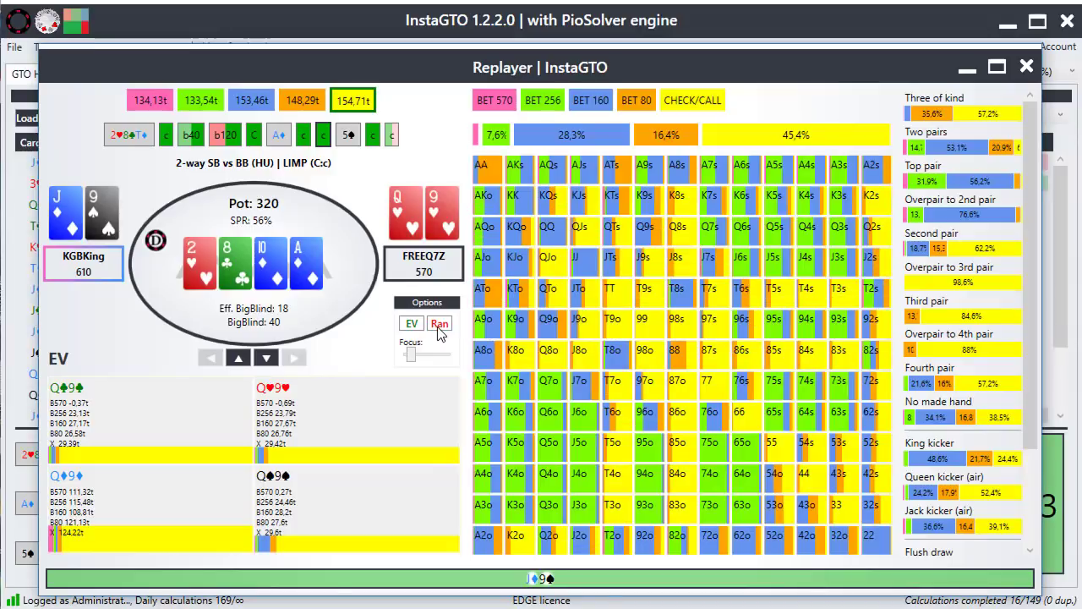
pyautogui.click(439, 327)
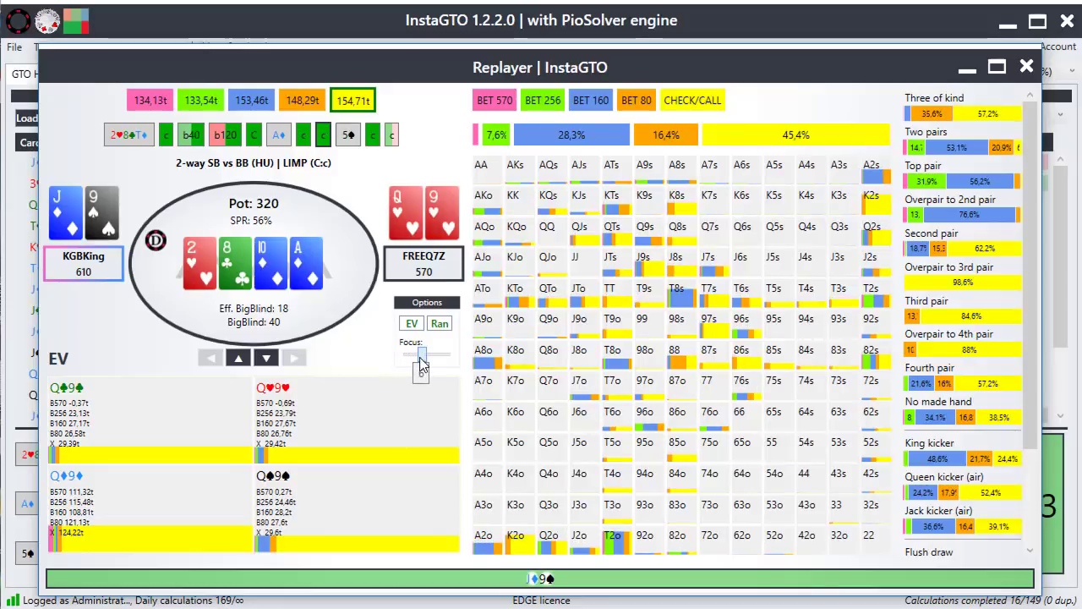
pyautogui.moveTo(421, 364); pyautogui.dragTo(414, 360)
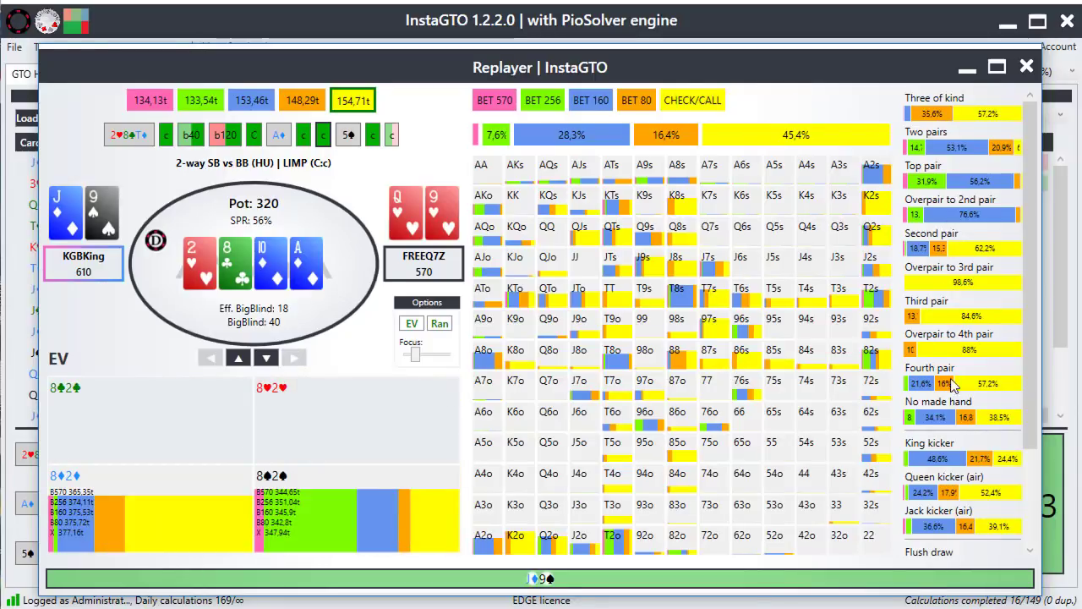
# Examine the made-hand, kicker and draw strategy breakdown for the hero's turn decision, and close the replayer
pyautogui.scroll(-2, 955, 422)
pyautogui.scroll(-1, 958, 469)
pyautogui.scroll(3, 953, 478)
pyautogui.scroll(-3, 949, 489)
pyautogui.scroll(3, 950, 520)
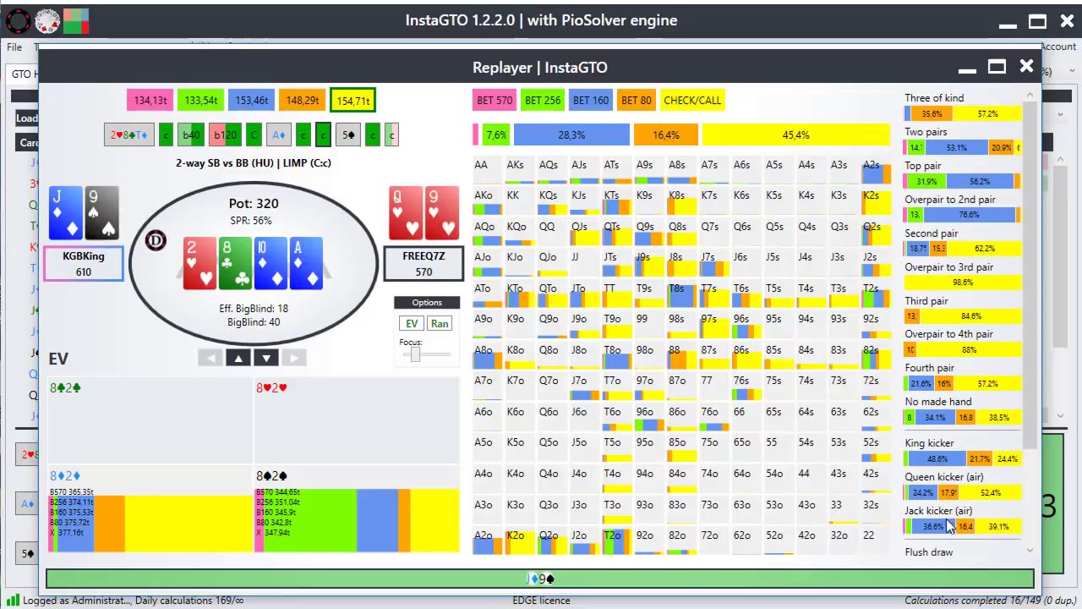
pyautogui.click(1024, 67)
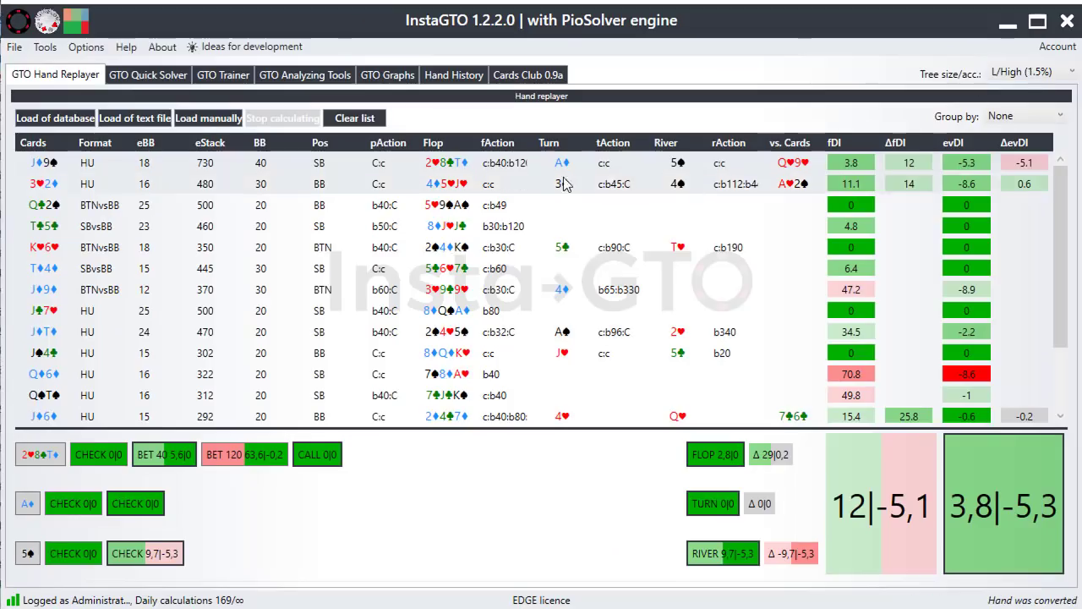
# Send the 3♥2♦, Q♣2♠ and T♣5♣ hands from the replayer list to the GTO Quick Solver
pyautogui.click(497, 189)
pyautogui.rightClick(498, 188)
pyautogui.click(504, 207)
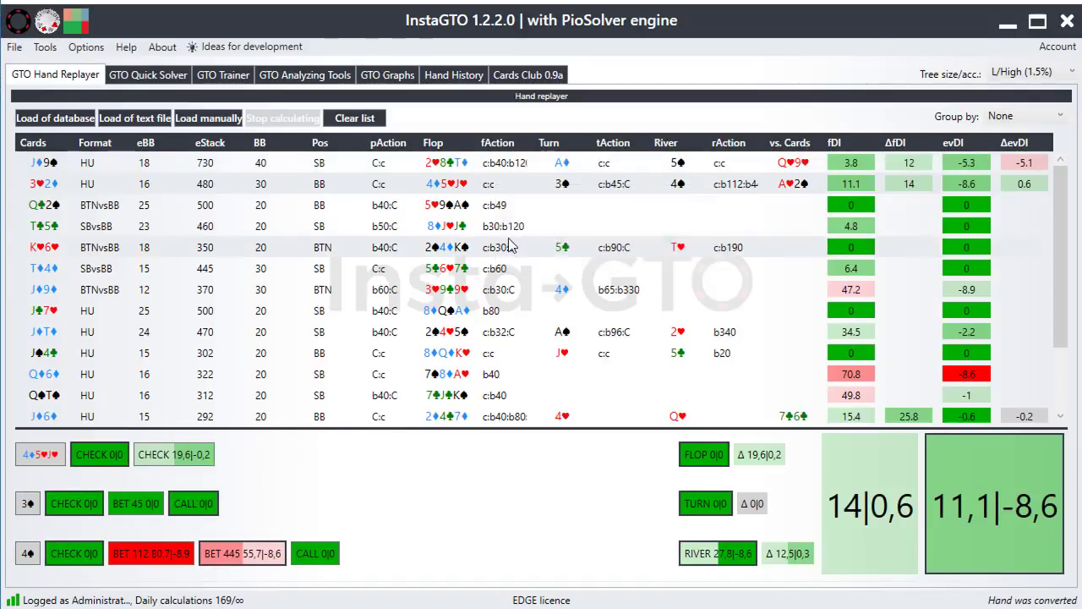
pyautogui.rightClick(503, 210)
pyautogui.click(507, 230)
pyautogui.click(505, 230)
pyautogui.rightClick(504, 234)
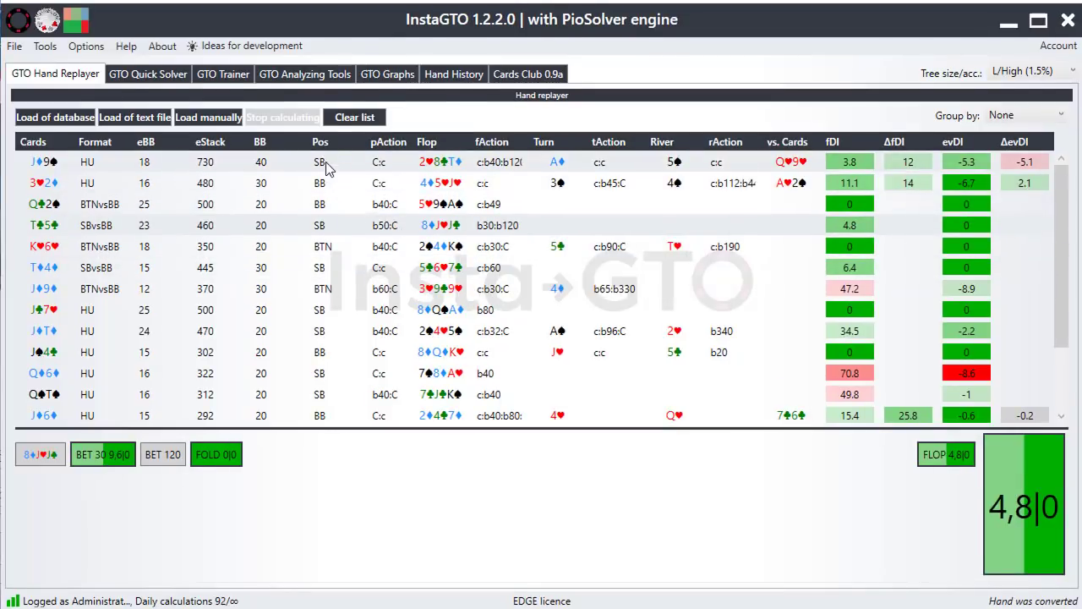
# Clear the hand replayer list and load the saved hands into Hand History
pyautogui.click(354, 118)
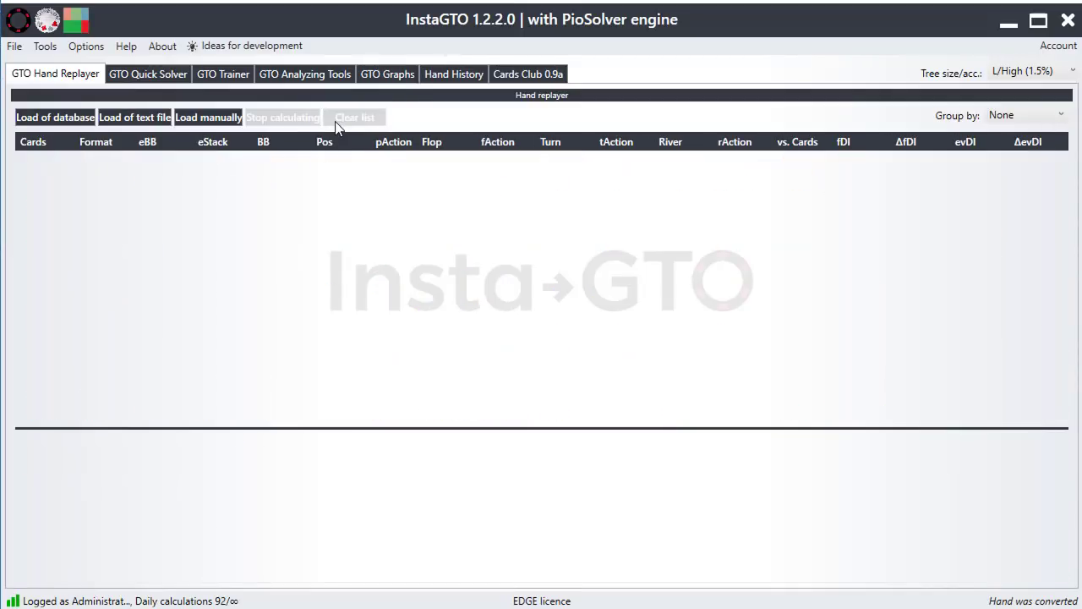
pyautogui.click(427, 77)
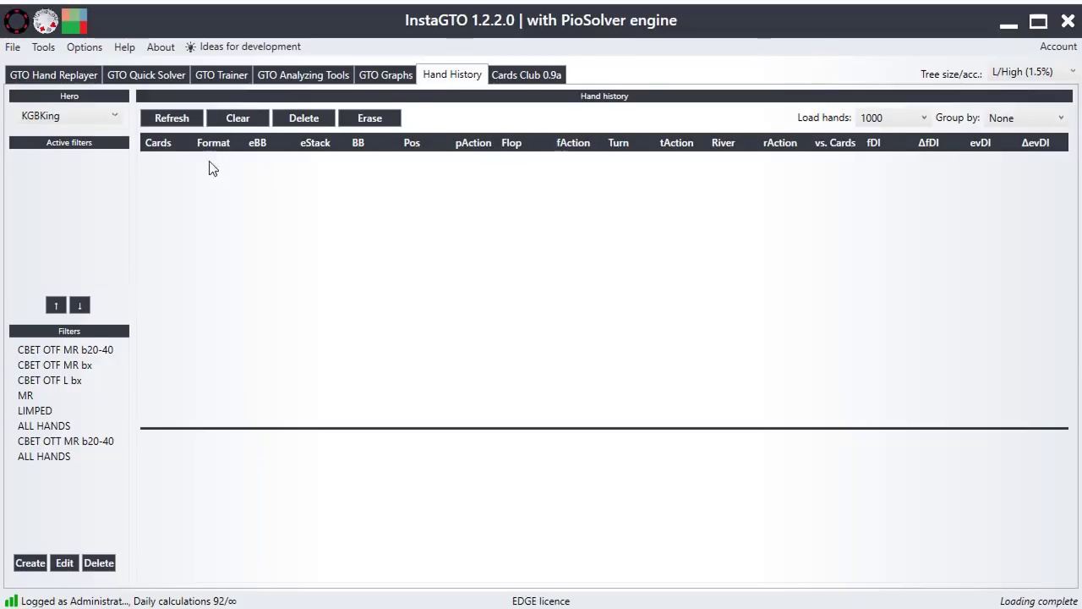
pyautogui.click(169, 121)
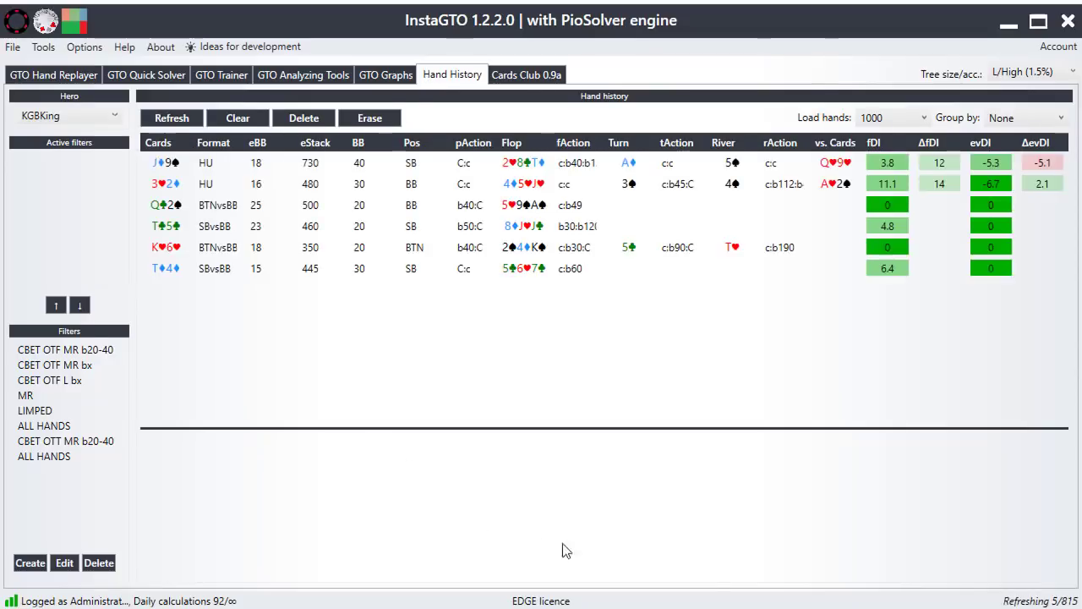
# Replay the 3♥2♦ hand from Hand History and inspect the strategy for the opponent's 45 turn bet
pyautogui.doubleClick(285, 184)
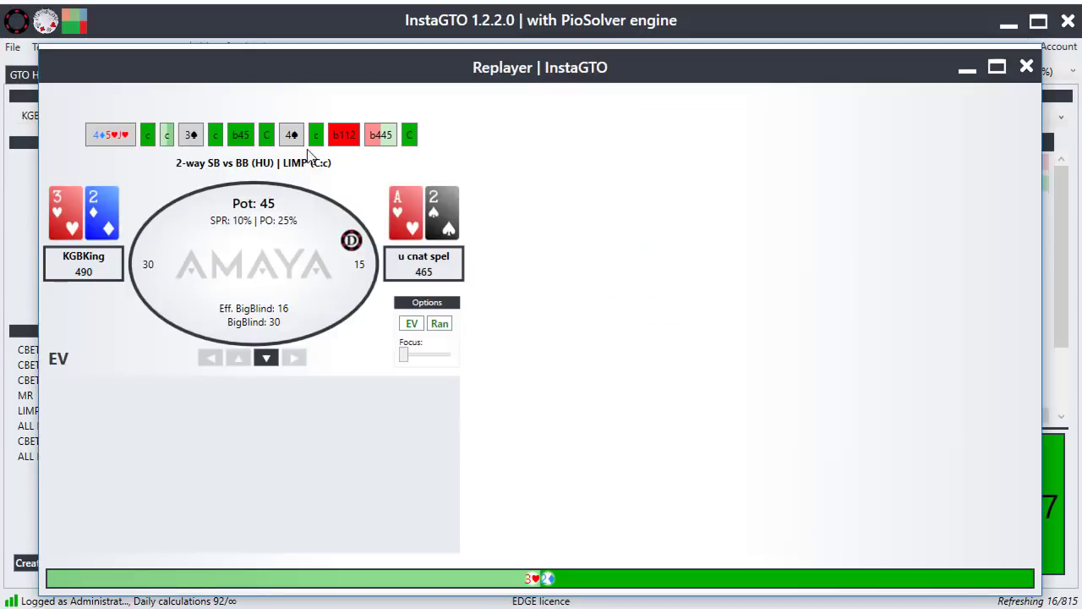
pyautogui.click(242, 139)
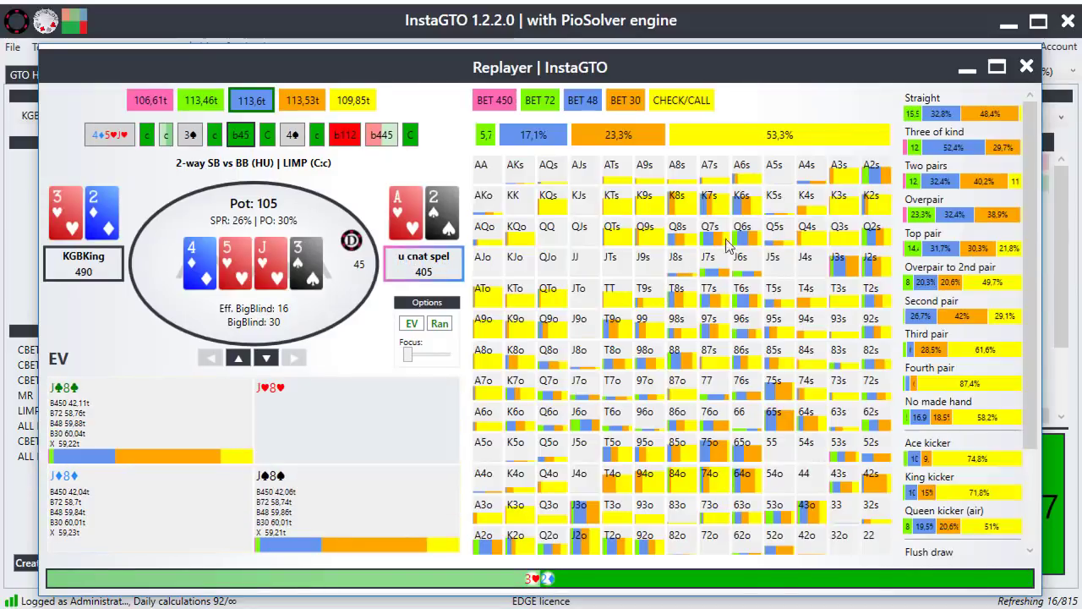
pyautogui.click(1026, 67)
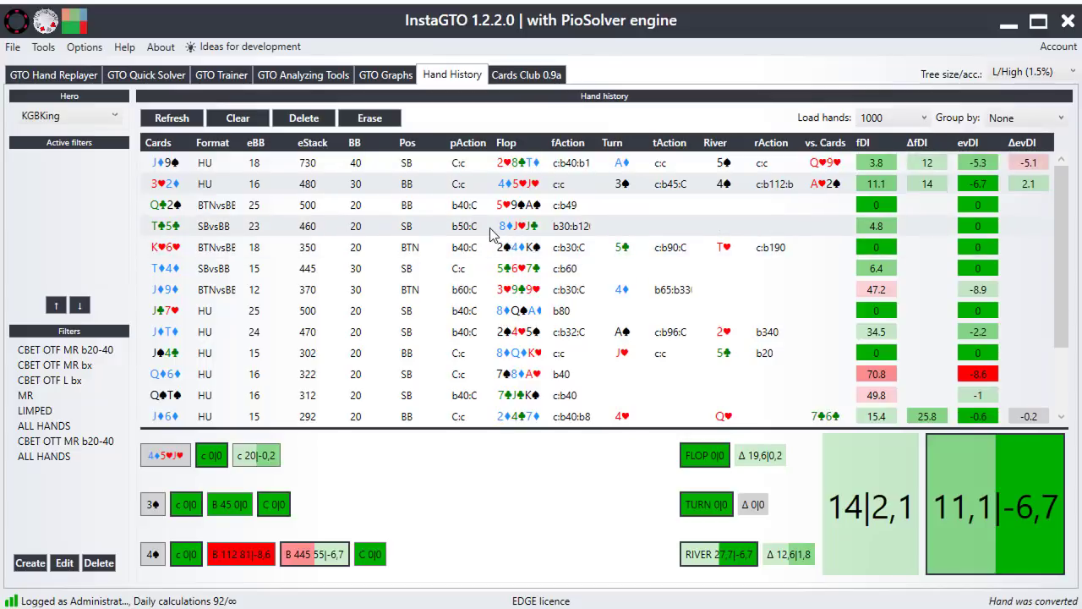
# Send the J♠4♣ hand with the 8♦Q♦K♥ flop from Hand History to the GTO Quick Solver
pyautogui.click(465, 362)
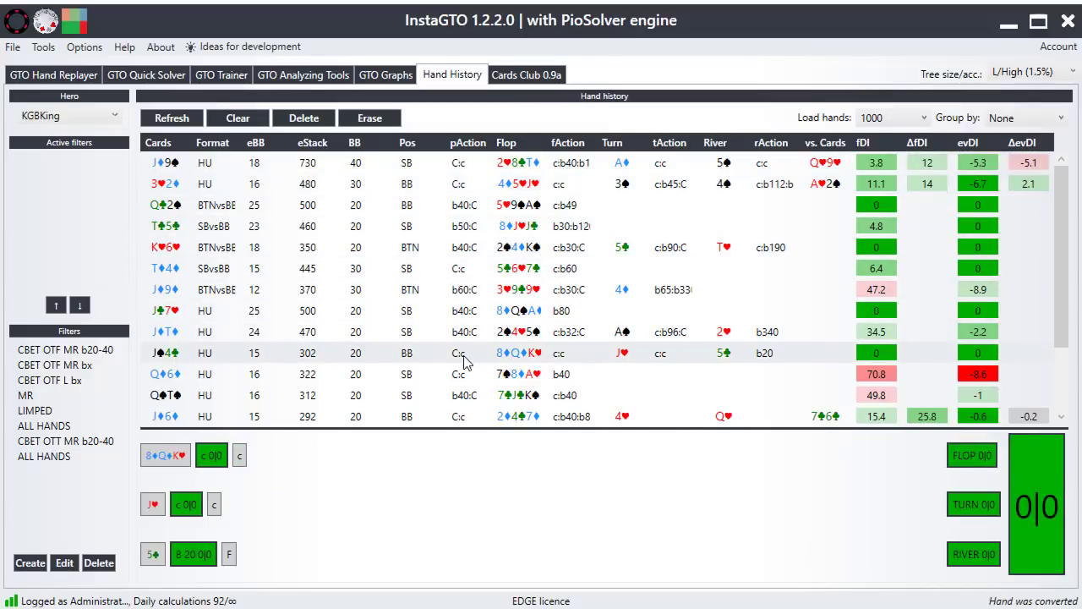
pyautogui.rightClick(466, 357)
pyautogui.click(489, 413)
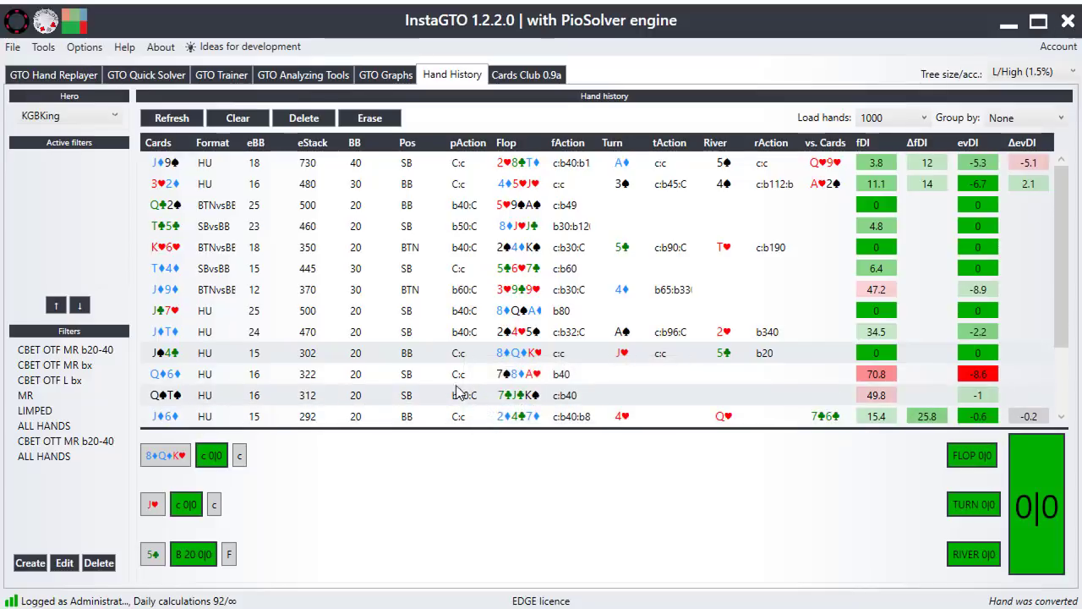
# Set up a heads-up Quick Solver spot with flop AhQh8d, effective stack 450 and big blind 30
pyautogui.click(146, 75)
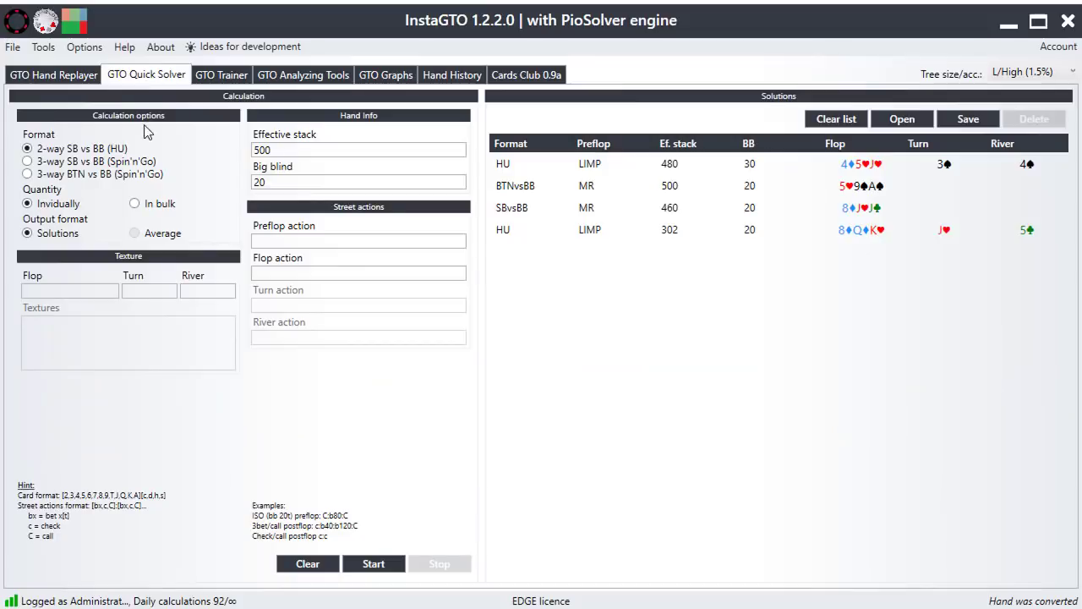
pyautogui.click(108, 291)
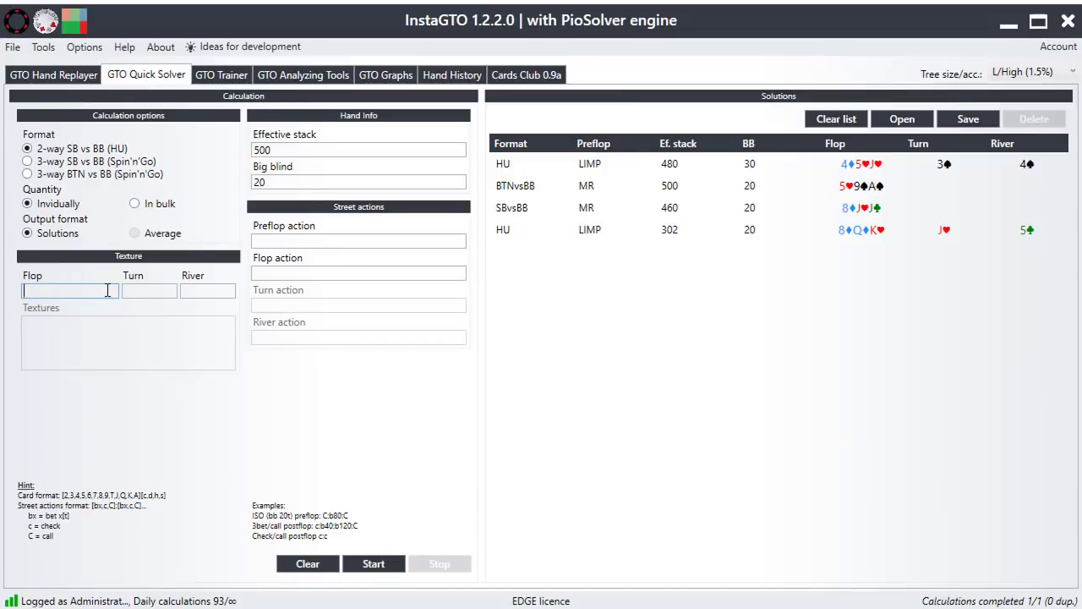
pyautogui.write('AhQh8d')
pyautogui.press('Tab')
pyautogui.press('Tab')
pyautogui.press('Tab')
pyautogui.press('Delete')
pyautogui.write('450')
pyautogui.press('Tab')
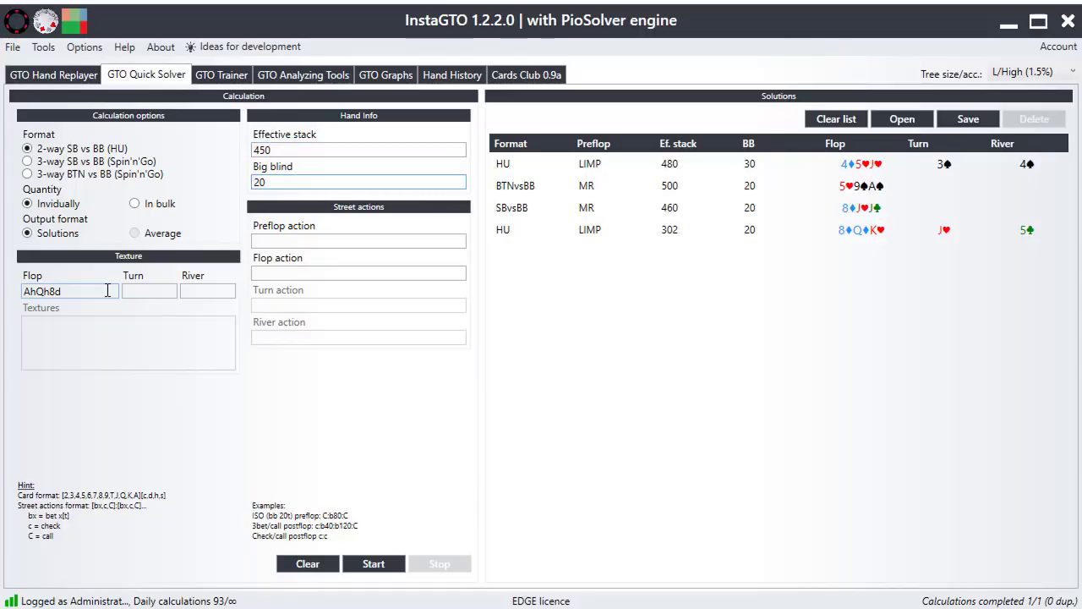
pyautogui.write('3')
# Enter preflop action b60:C and flop action c, and calculate the solution for the spot
pyautogui.press('Tab')
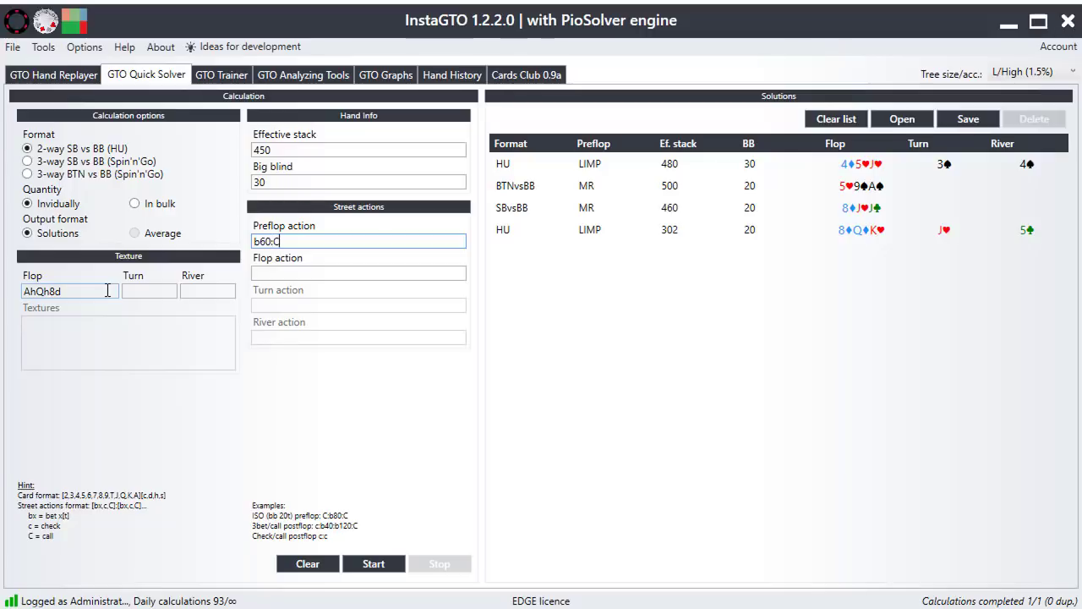
pyautogui.press('Tab')
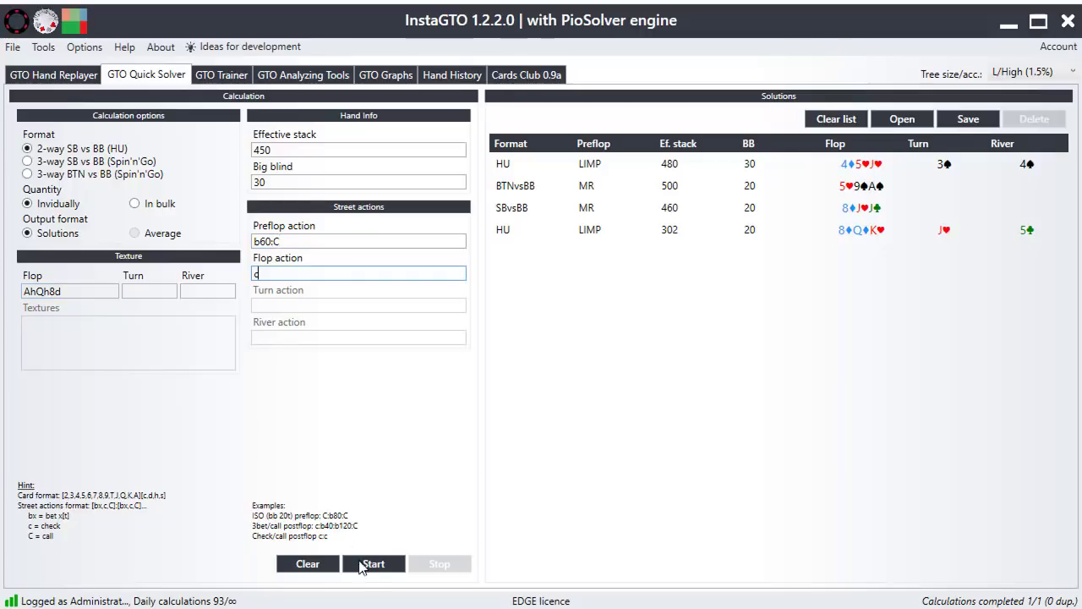
pyautogui.click(368, 570)
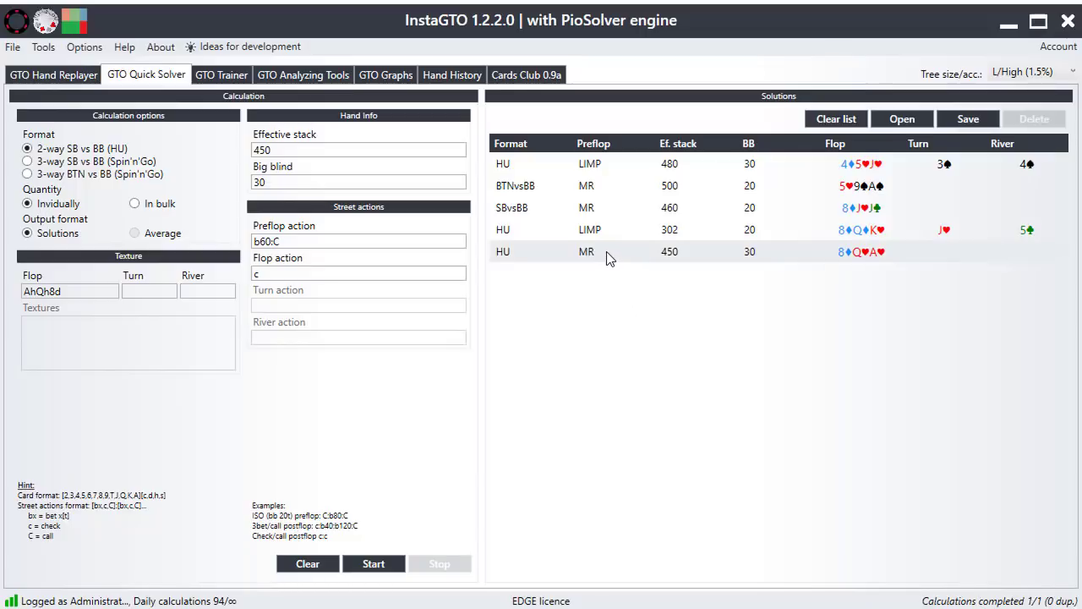
pyautogui.click(604, 251)
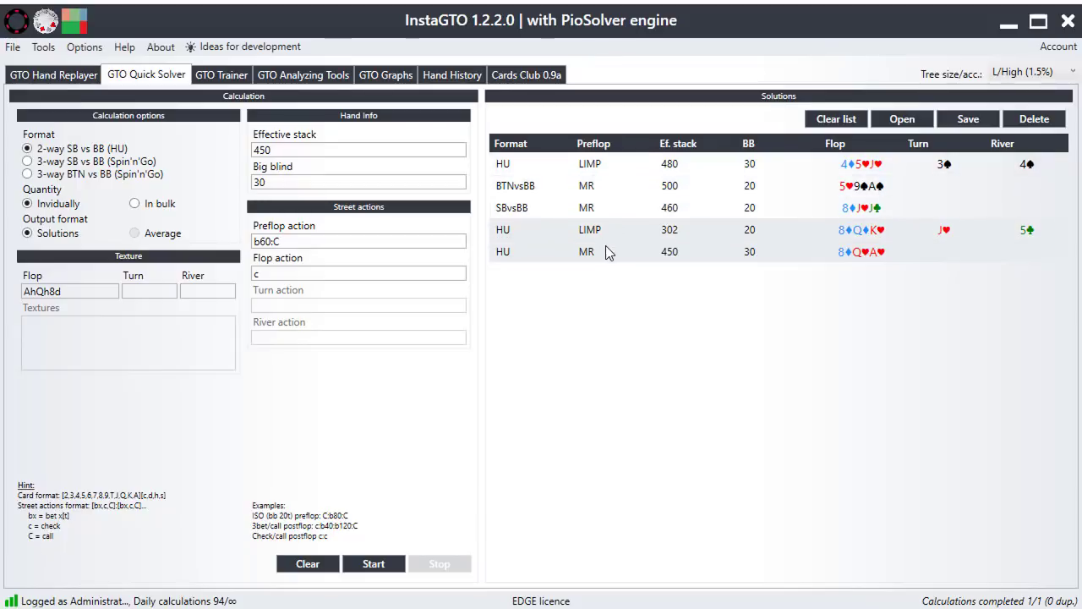
# Open the heads-up 8♦Q♥A♥ solution with 450 stack and follow the flop line bet 30, call to the K♣ turn
pyautogui.doubleClick(602, 253)
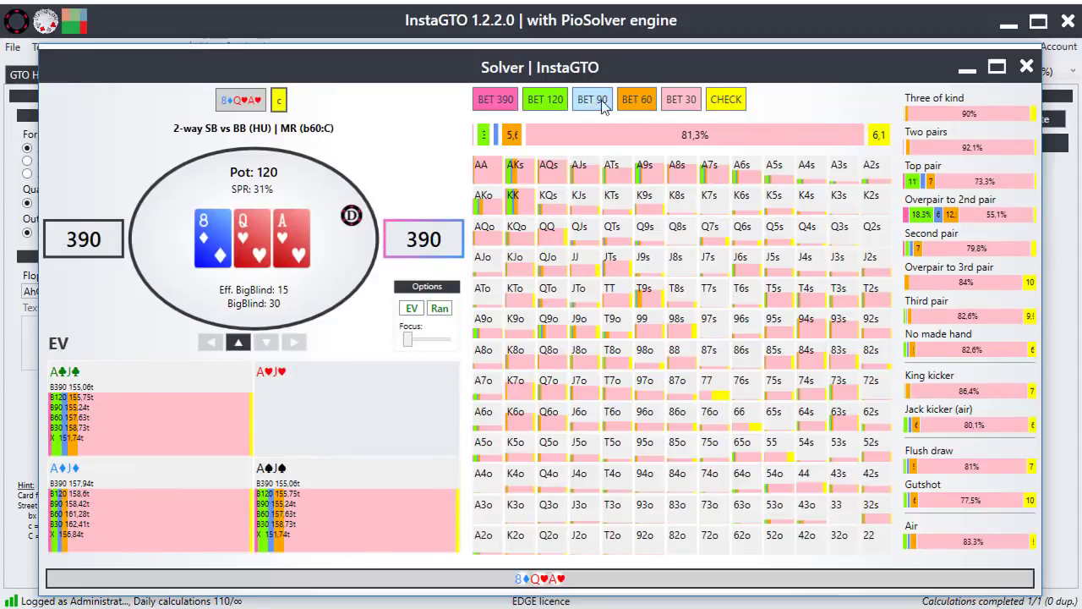
pyautogui.click(667, 105)
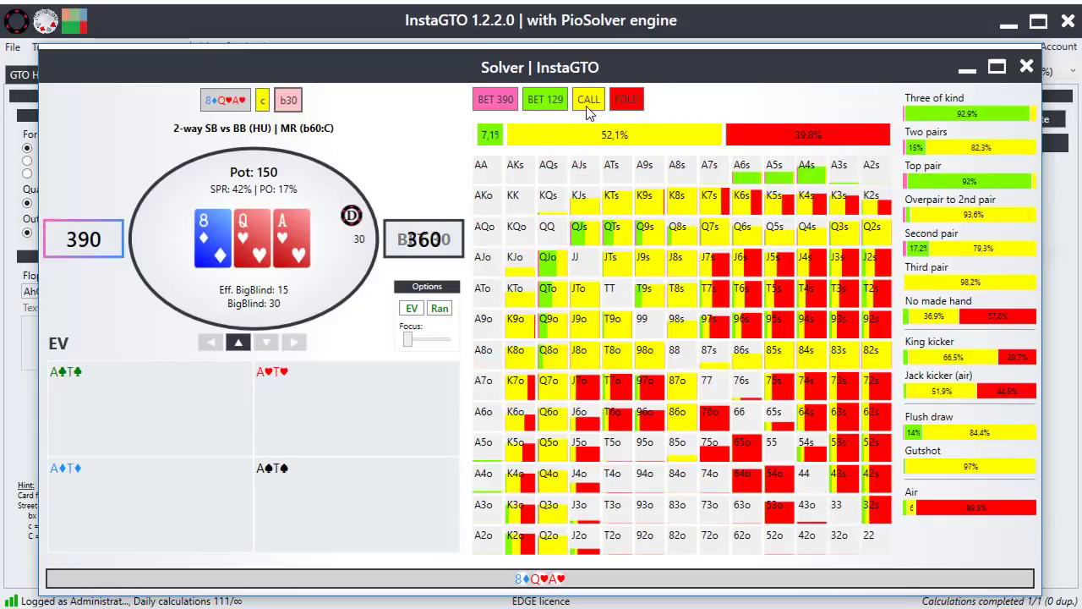
pyautogui.click(587, 101)
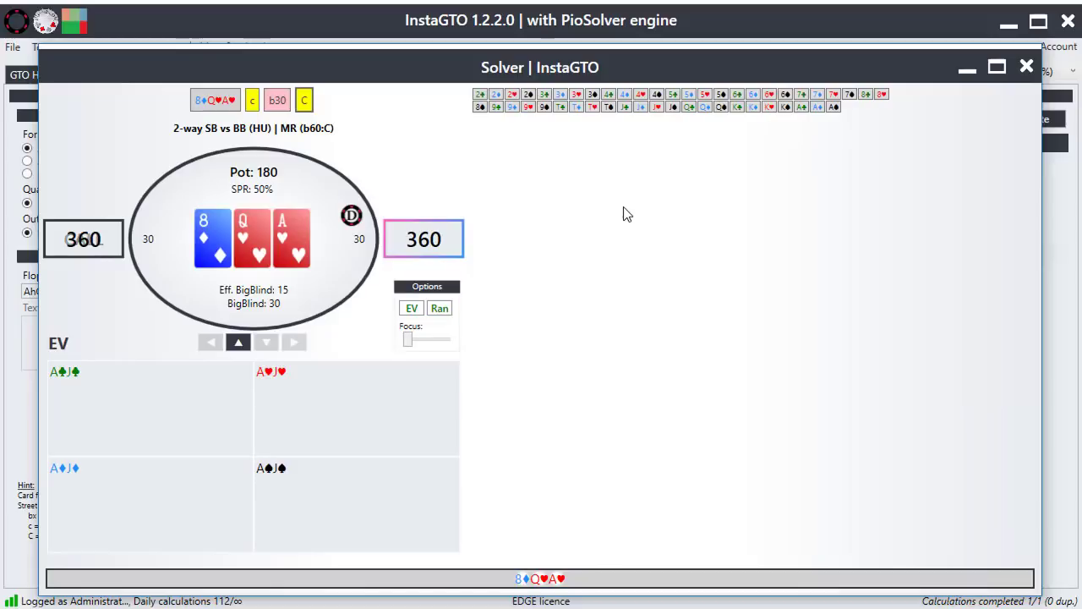
pyautogui.click(735, 107)
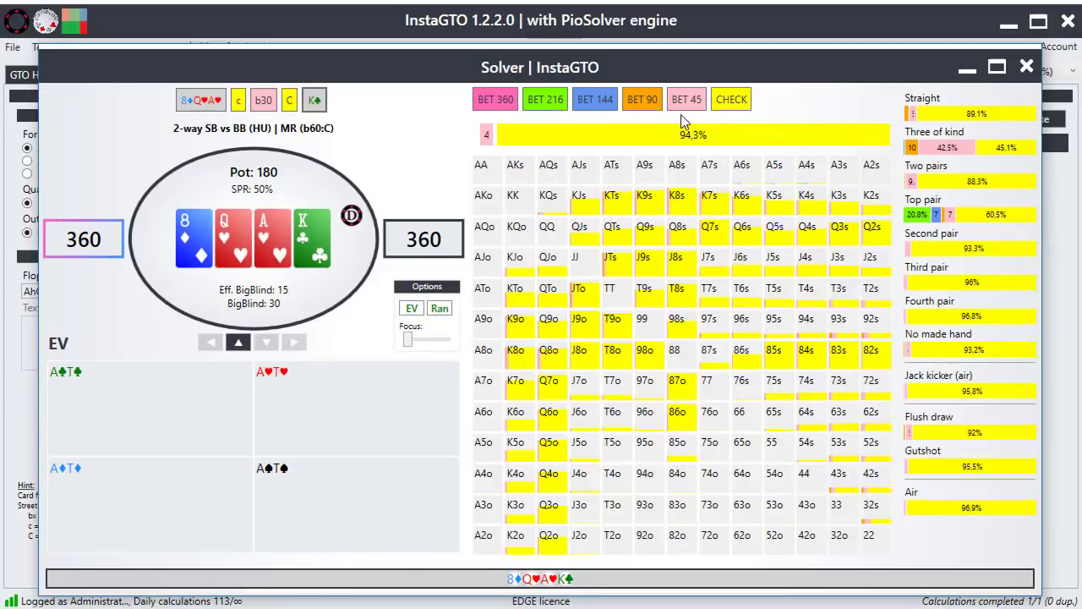
# Follow the K♣ turn line check, bet 144, bet 360, call, and close the solver window
pyautogui.click(729, 100)
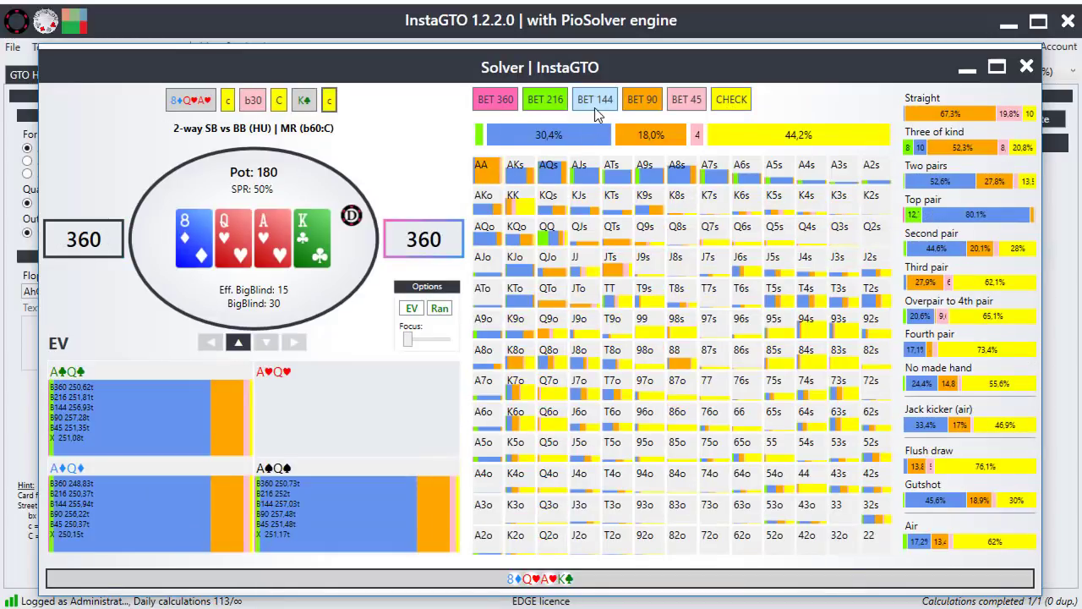
pyautogui.click(594, 106)
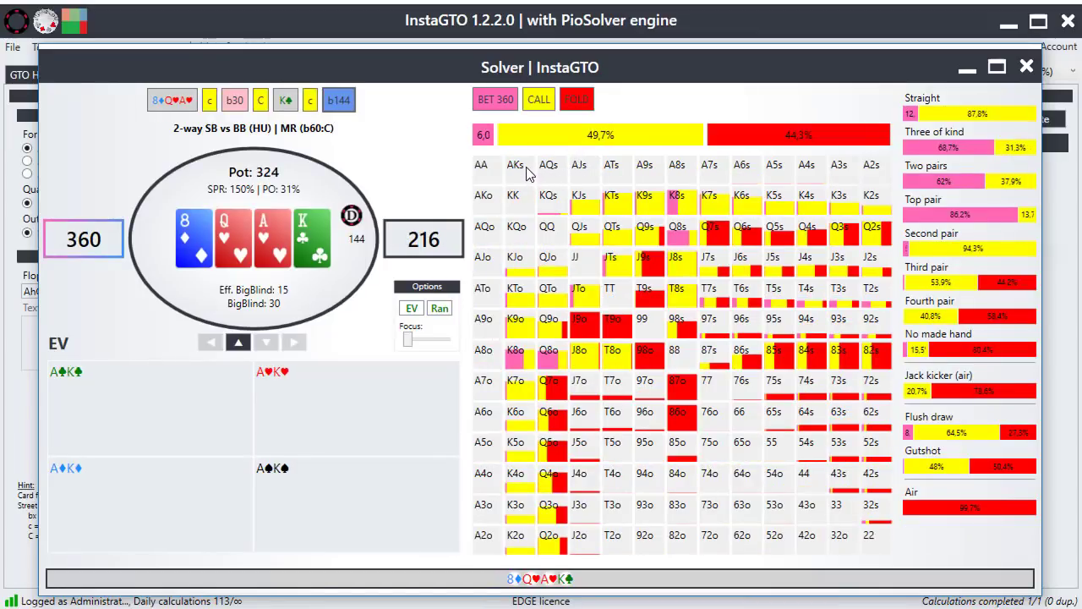
pyautogui.click(499, 105)
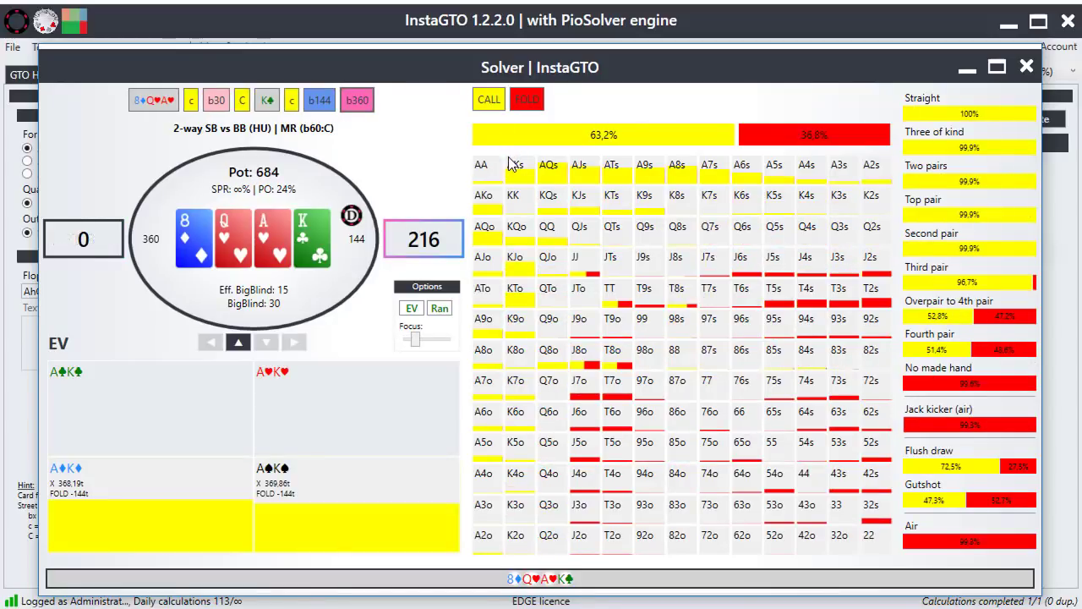
pyautogui.click(492, 109)
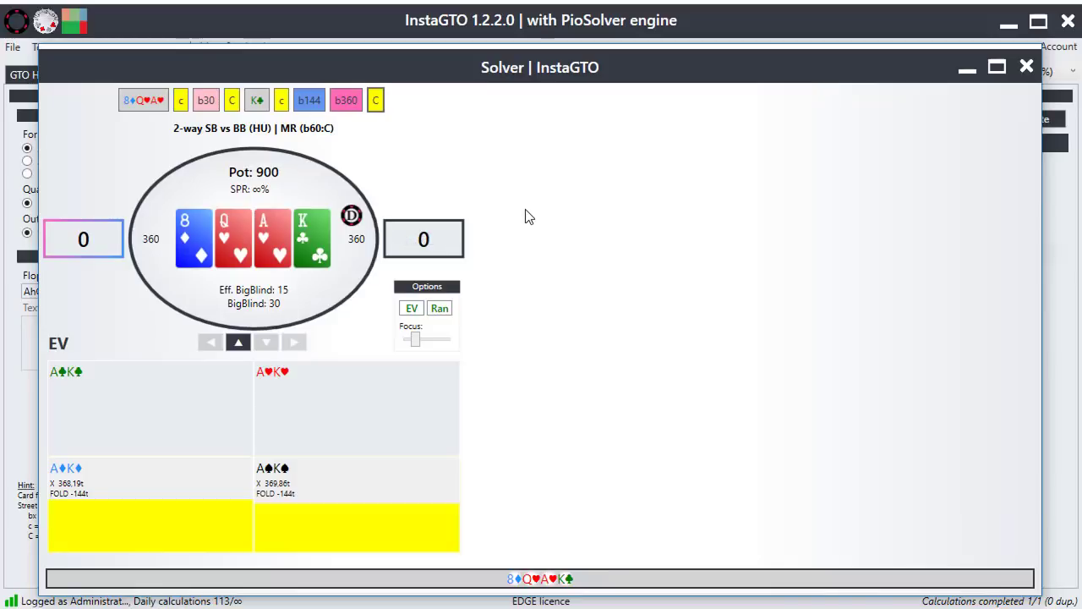
pyautogui.click(1025, 71)
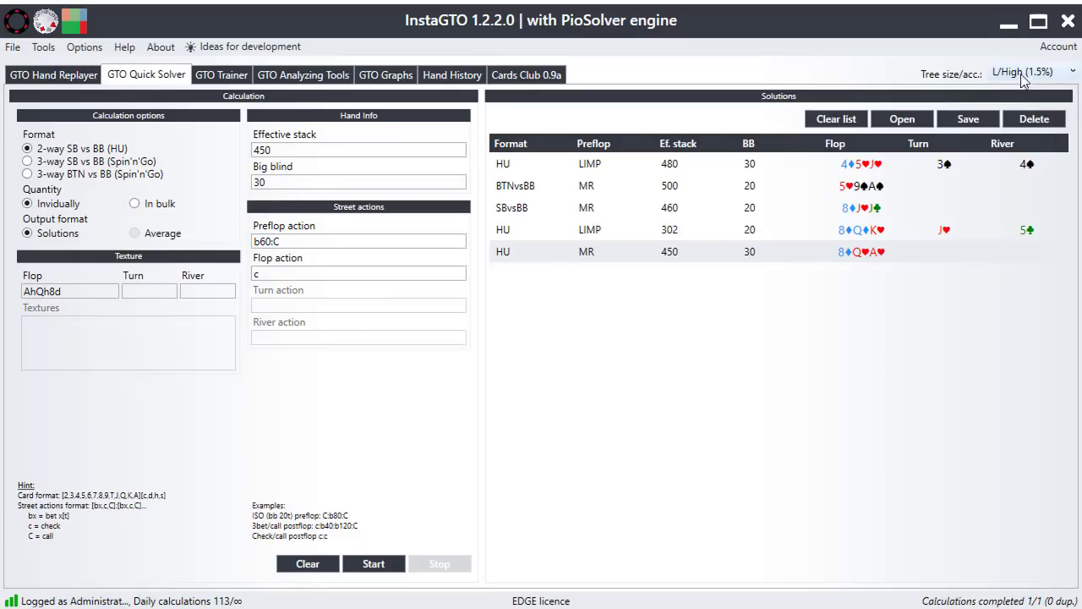
# Set the tree size and accuracy to XXL/Very high (0.5%), the turn card to 5h and the flop action to c:b40:C
pyautogui.click(1011, 73)
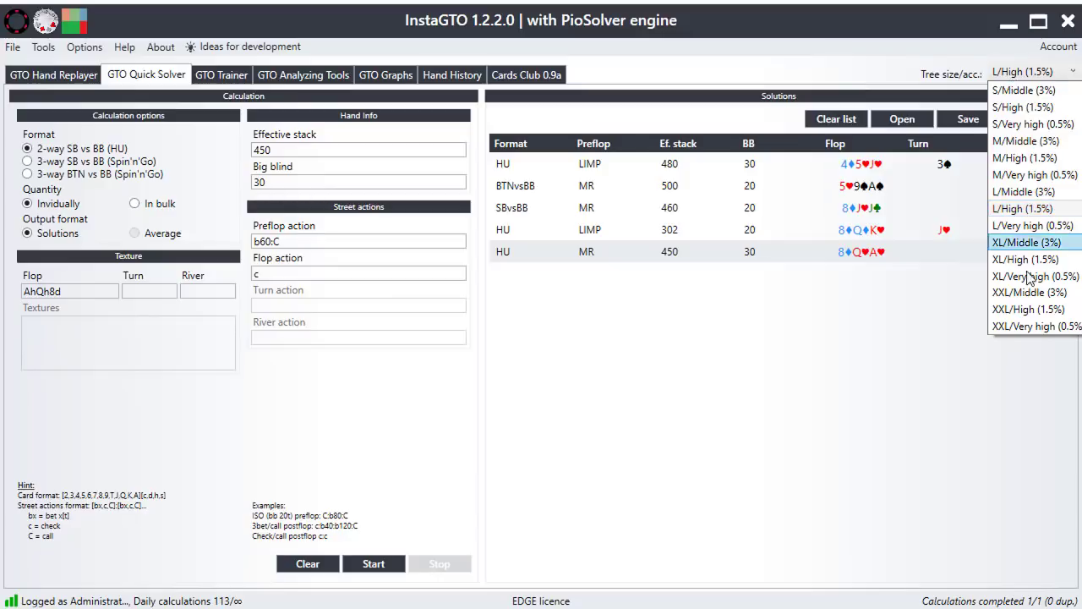
pyautogui.click(1022, 322)
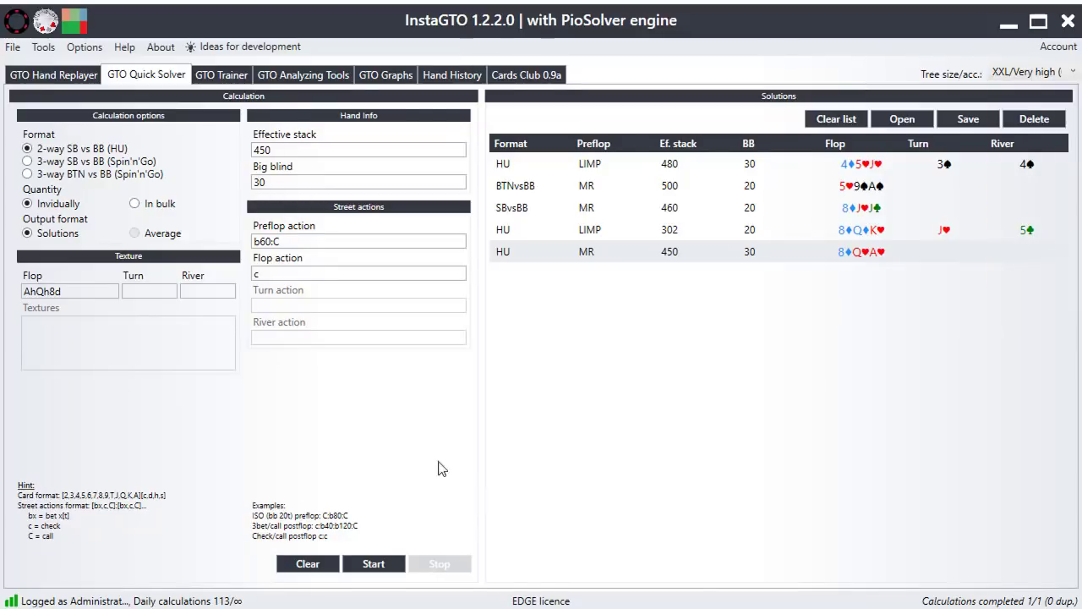
pyautogui.click(133, 296)
pyautogui.write('5h')
pyautogui.press('Tab')
pyautogui.press('Tab')
pyautogui.press('Tab')
pyautogui.press('Tab')
pyautogui.press('Tab')
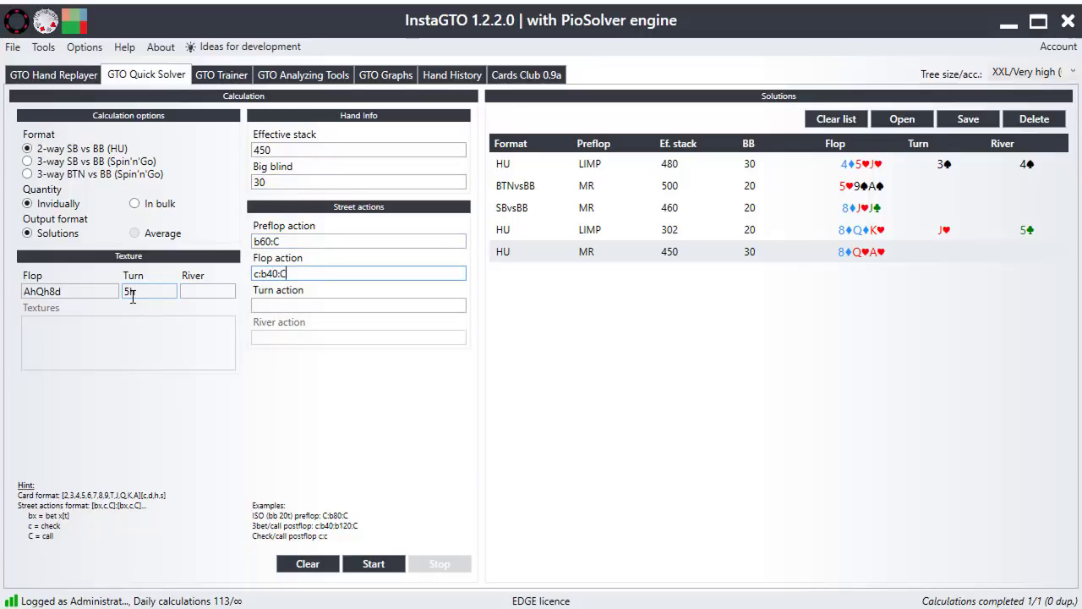
# Set the big blind to 20, effective stack to 500 and preflop action to b40:C, and calculate the spot
pyautogui.click(262, 181)
pyautogui.write('20')
pyautogui.click(283, 152)
pyautogui.write('500')
pyautogui.press('Tab')
pyautogui.click(265, 241)
pyautogui.write('4')
pyautogui.click(306, 304)
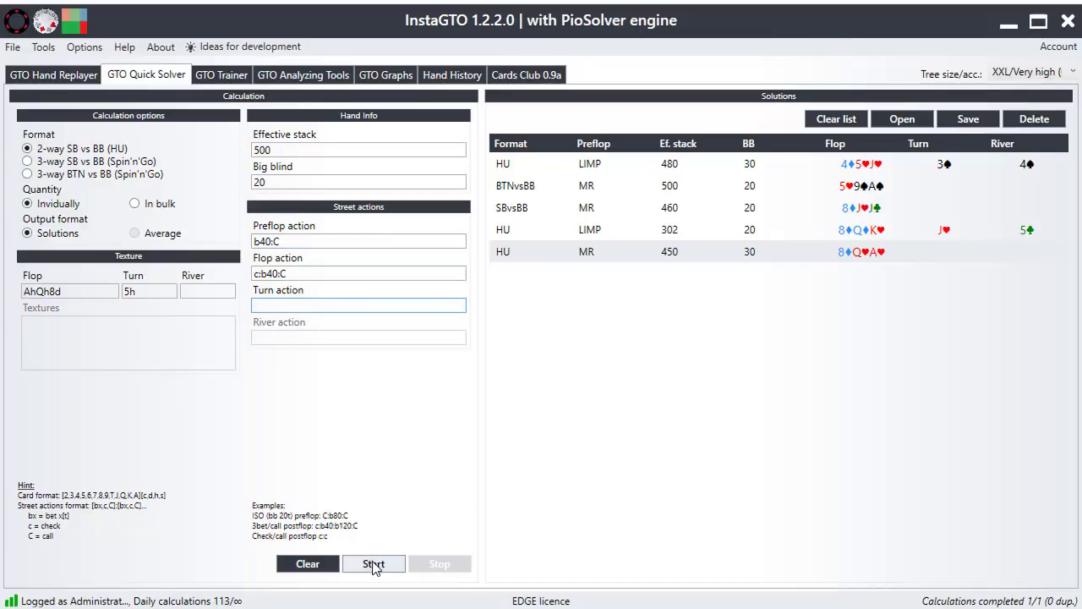
pyautogui.click(373, 564)
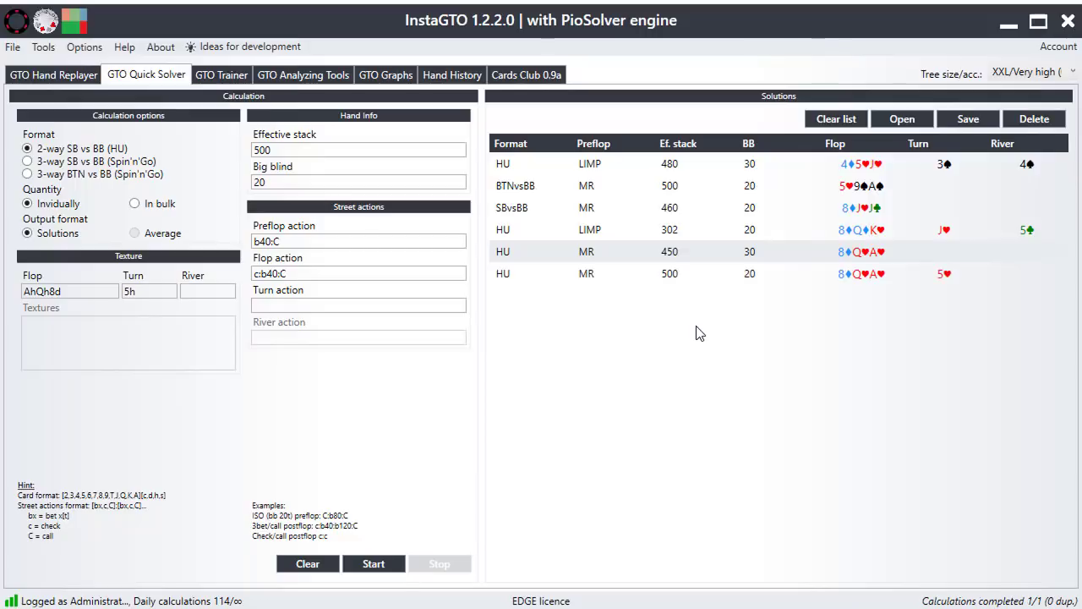
# Open the solution with the 5♥ turn and follow the turn line bet 40, bet 119, bet 250, call
pyautogui.click(686, 279)
pyautogui.doubleClick(686, 279)
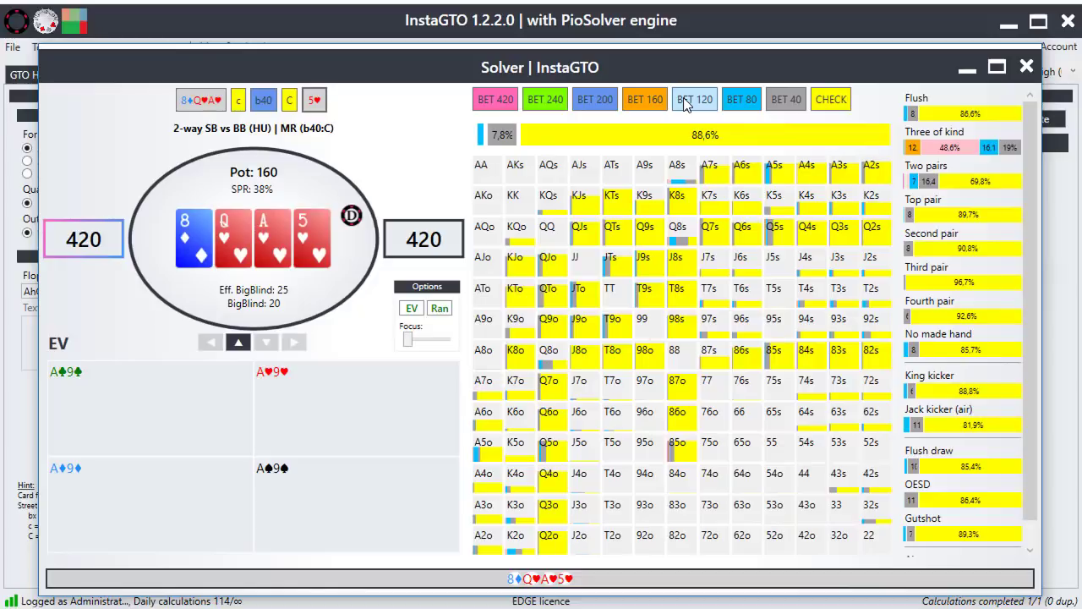
pyautogui.click(779, 99)
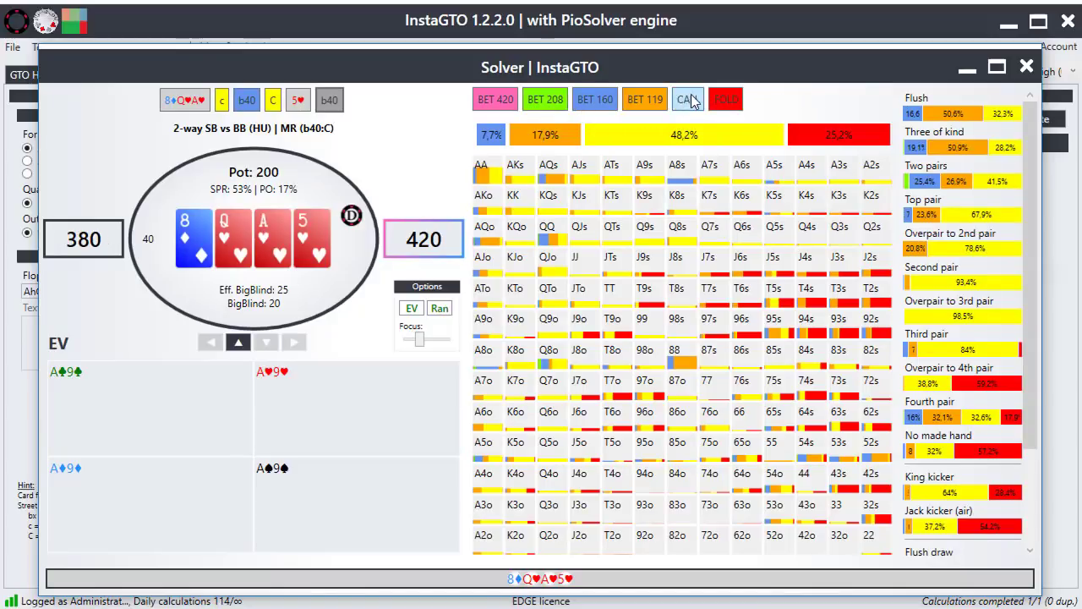
pyautogui.click(637, 98)
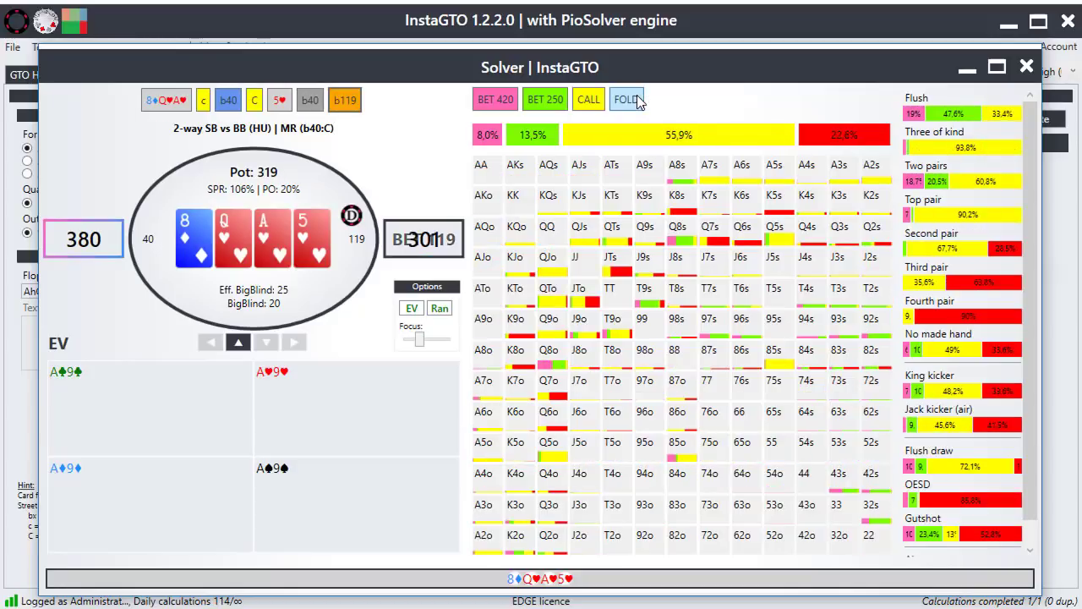
pyautogui.click(543, 101)
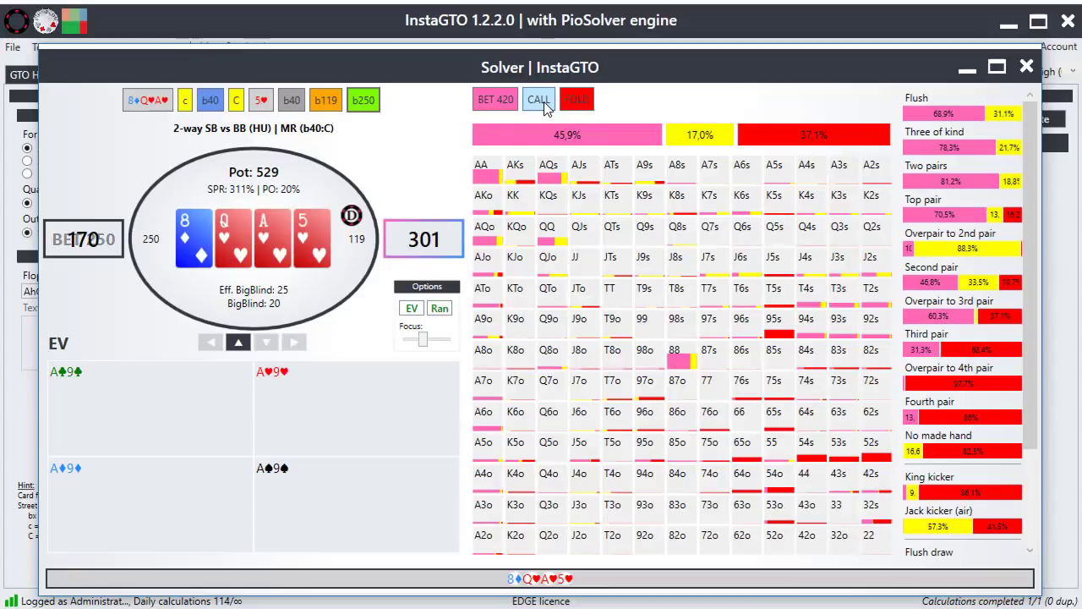
pyautogui.click(543, 101)
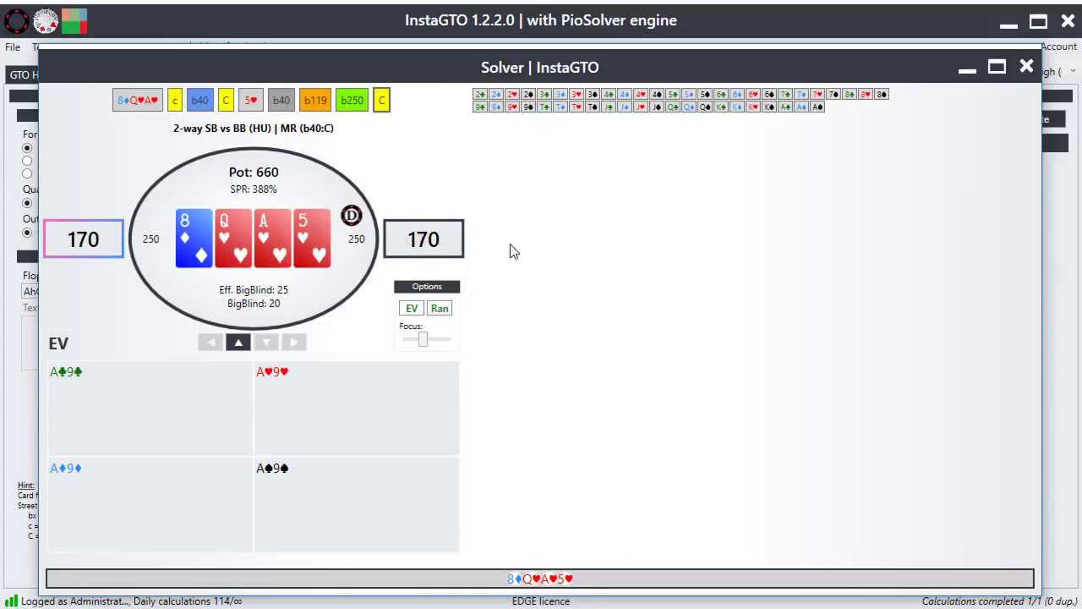
# Return to the 5♥ turn, follow check, bet 80, call to the J♥ river, and close the solver window
pyautogui.click(254, 101)
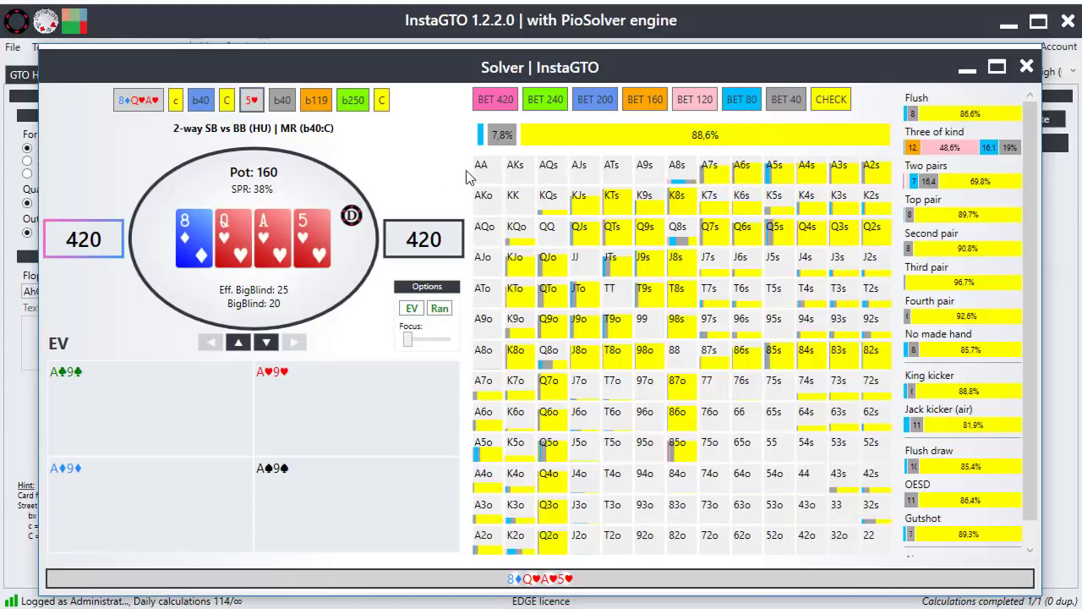
pyautogui.click(816, 99)
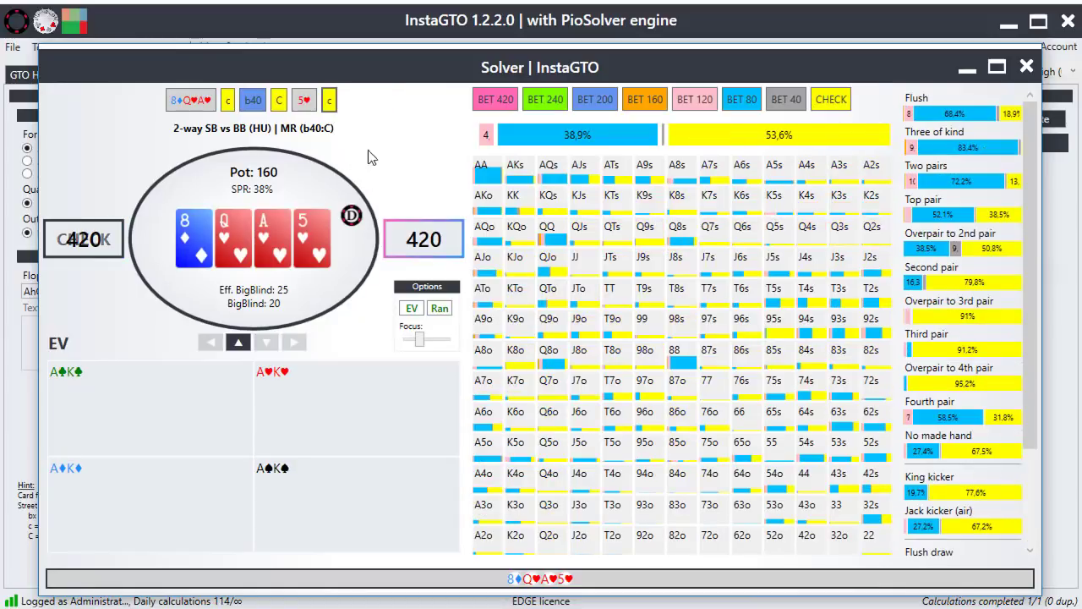
pyautogui.click(737, 105)
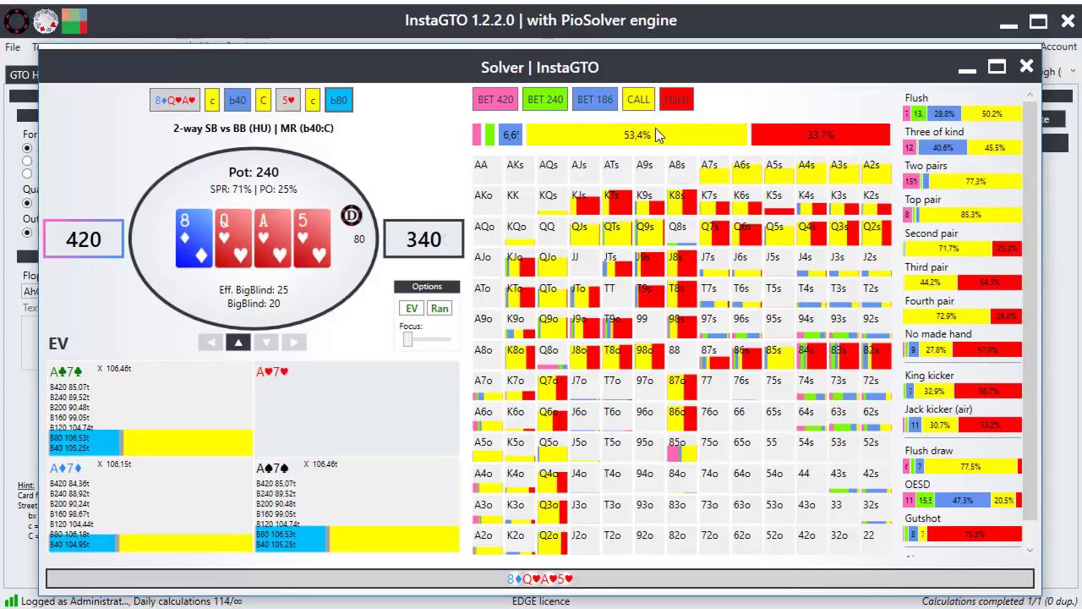
pyautogui.click(636, 99)
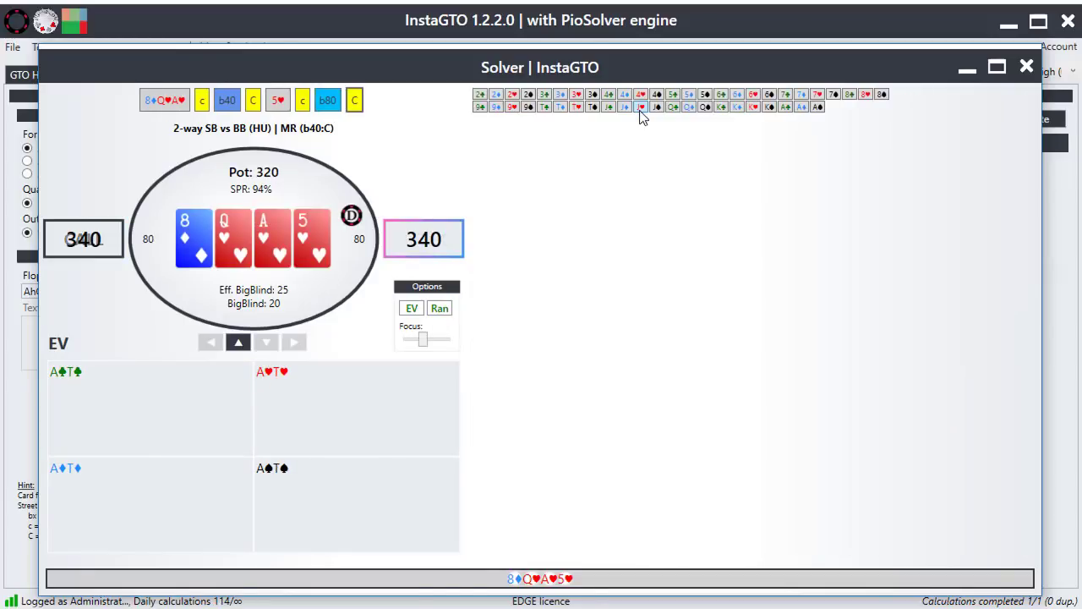
pyautogui.click(639, 107)
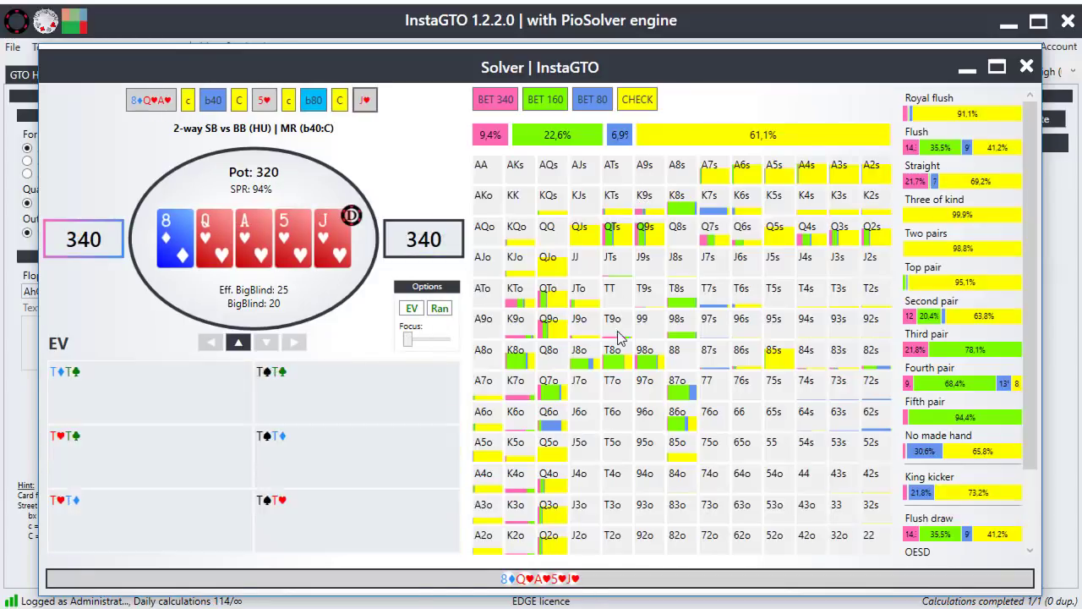
pyautogui.click(1026, 67)
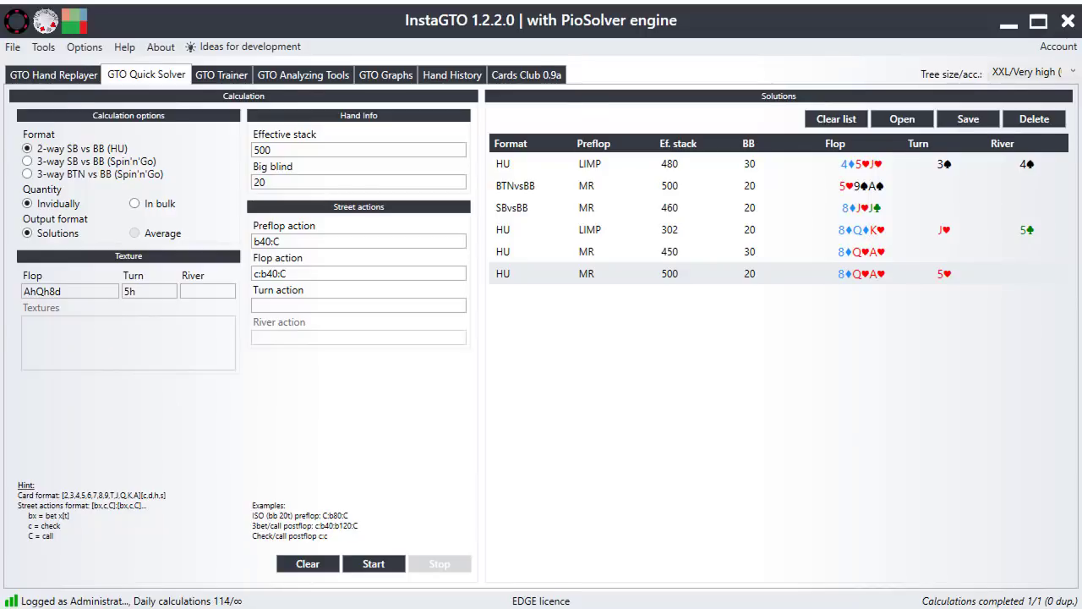
# Show the flop statistics in GTO Analyzing Tools and examine the frequency and EV graph for MR XC
pyautogui.click(288, 74)
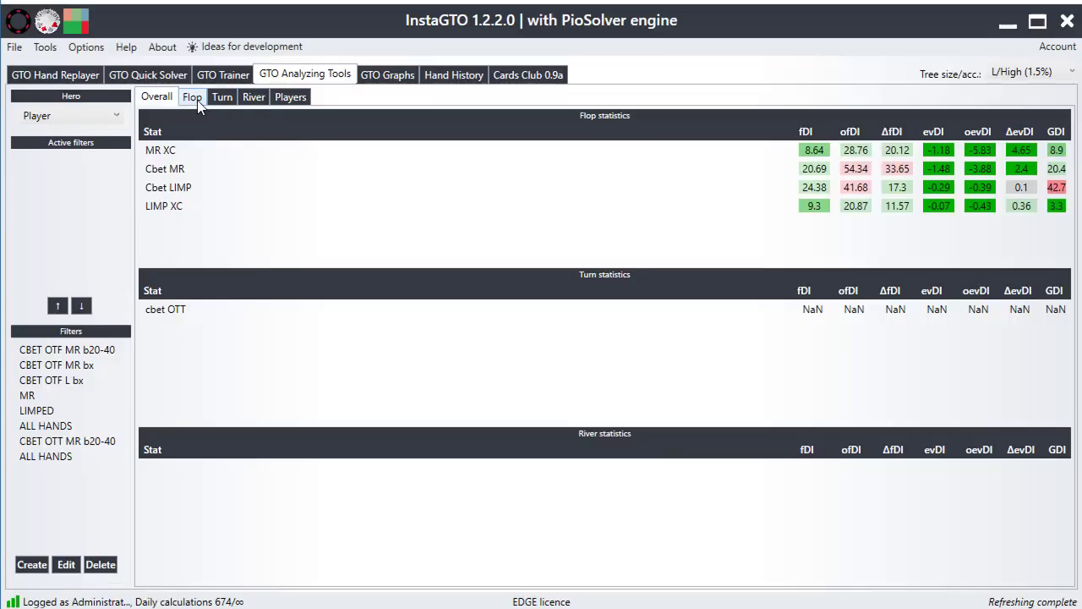
pyautogui.click(194, 97)
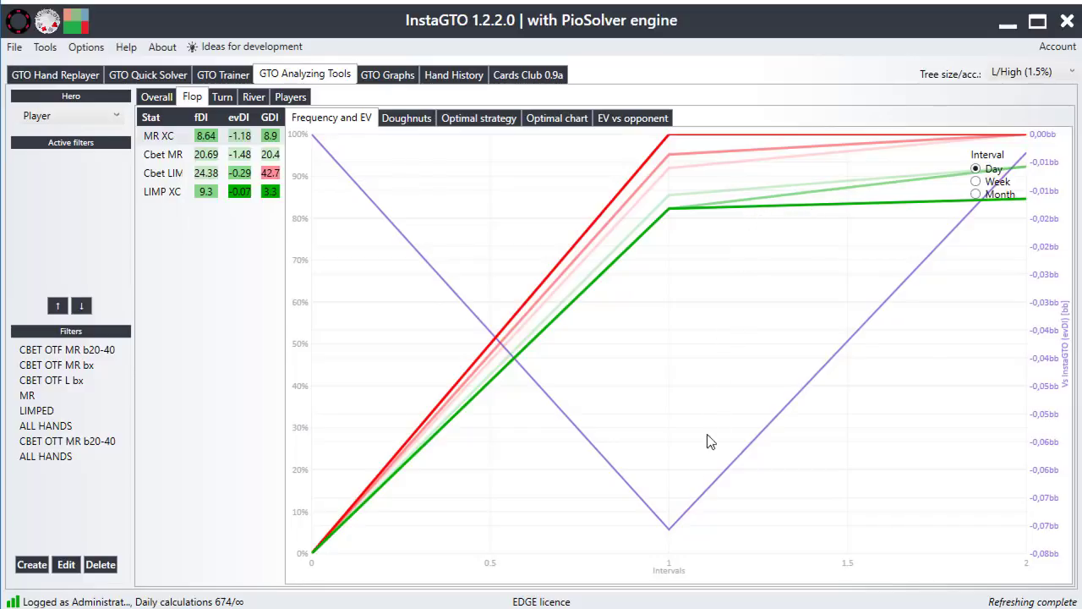
pyautogui.moveTo(671, 528)
# Compare the Played, Balanced, EV and Frequency doughnut charts for the MR XC flop stat
pyautogui.click(397, 124)
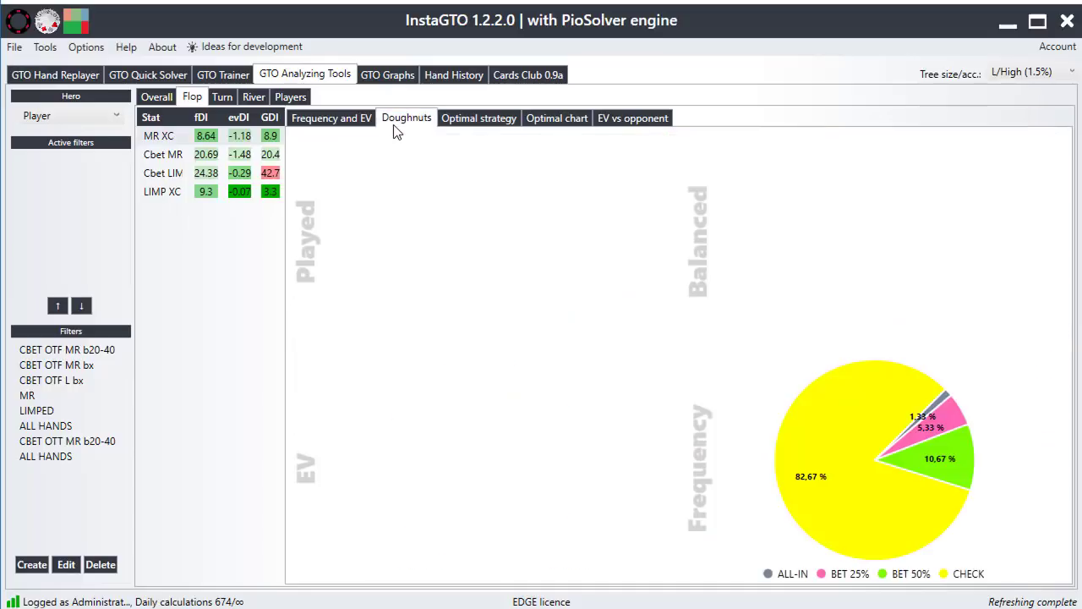
pyautogui.moveTo(429, 179)
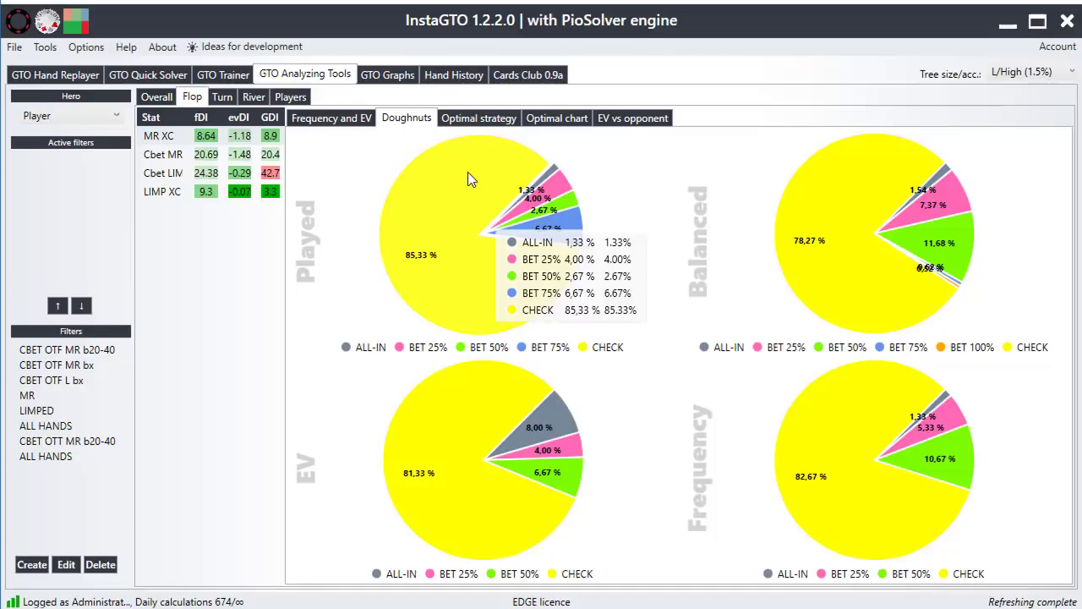
pyautogui.moveTo(876, 211)
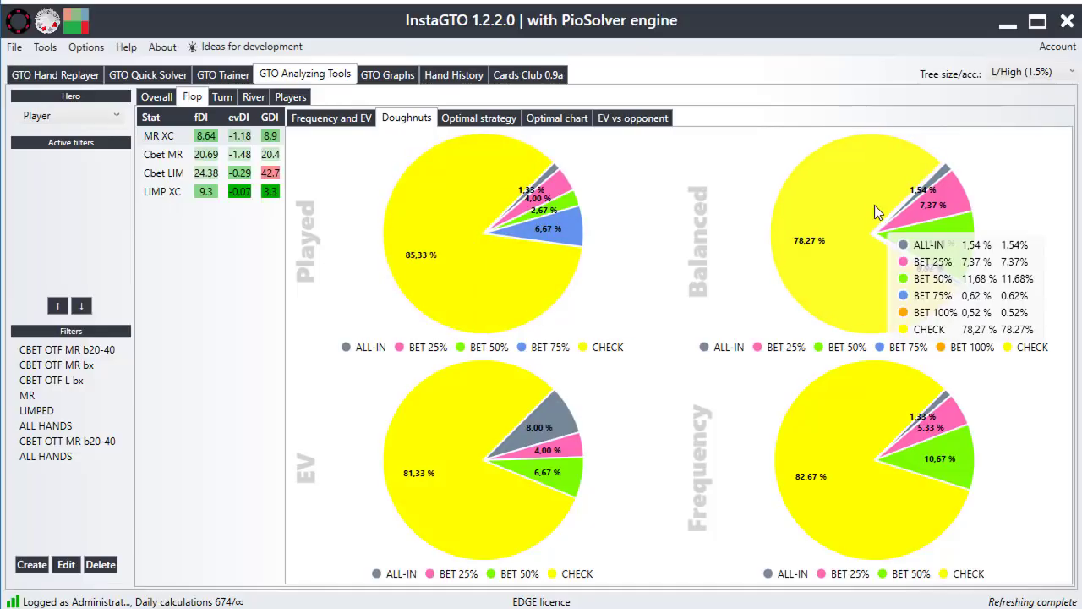
pyautogui.moveTo(418, 488)
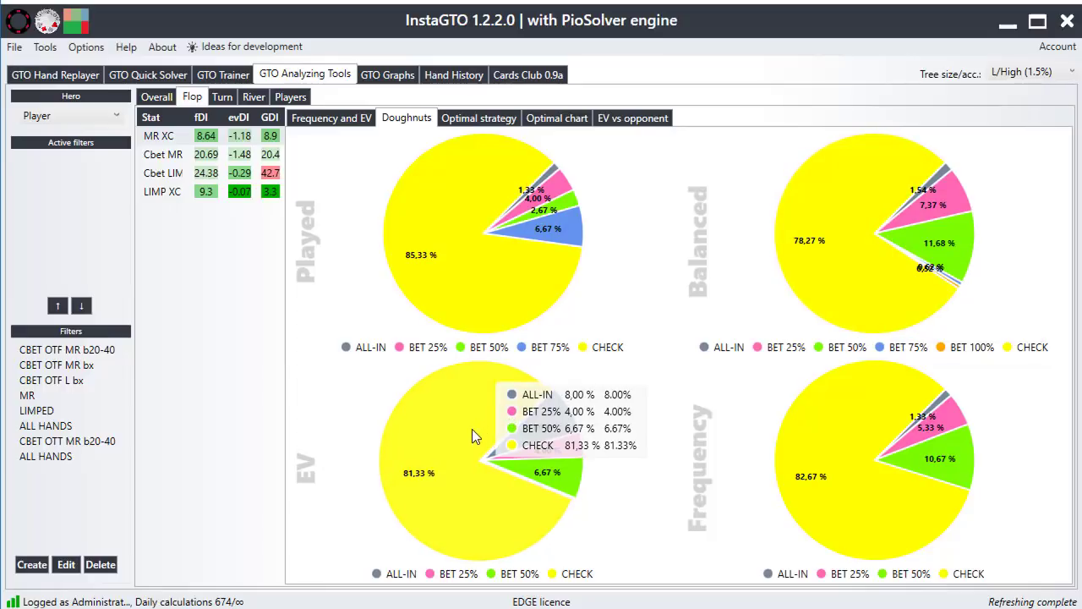
pyautogui.moveTo(832, 451)
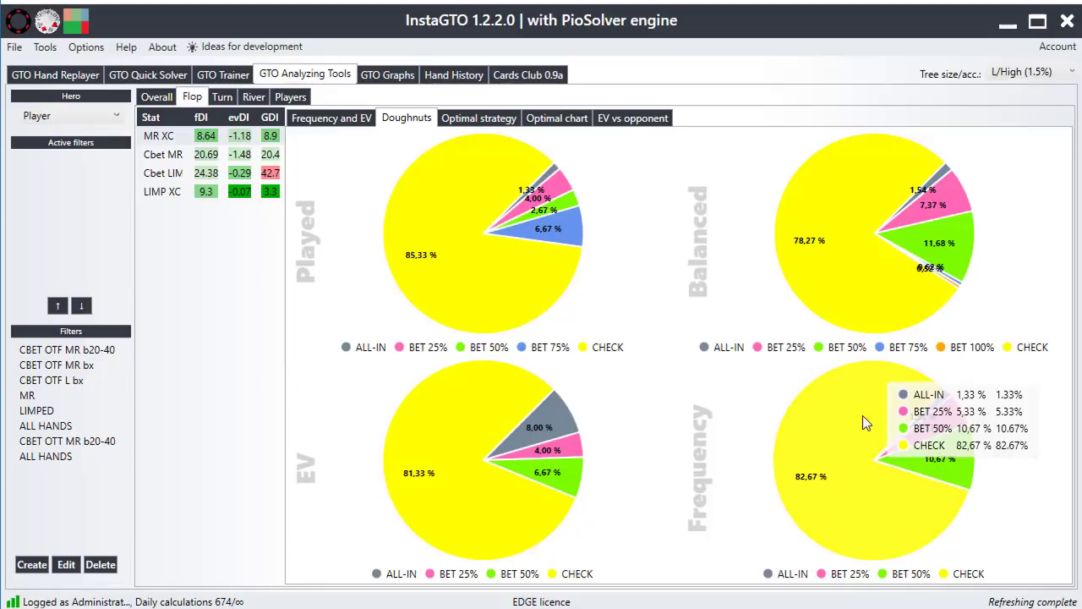
# Examine the optimal strategy table and the optimal chart of action frequencies for the MR XC flop stat
pyautogui.click(452, 118)
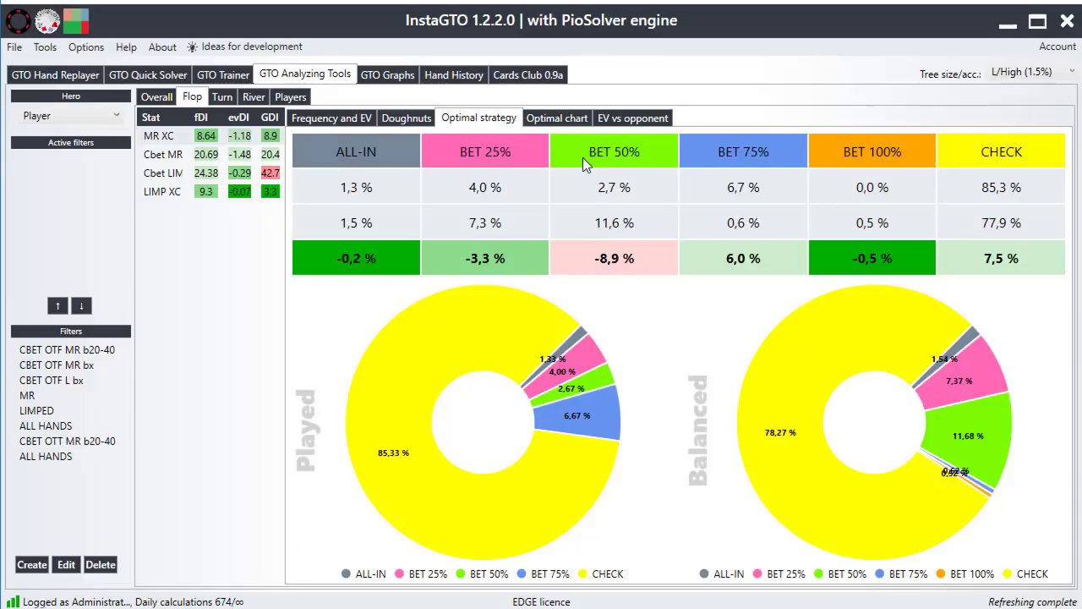
pyautogui.click(547, 120)
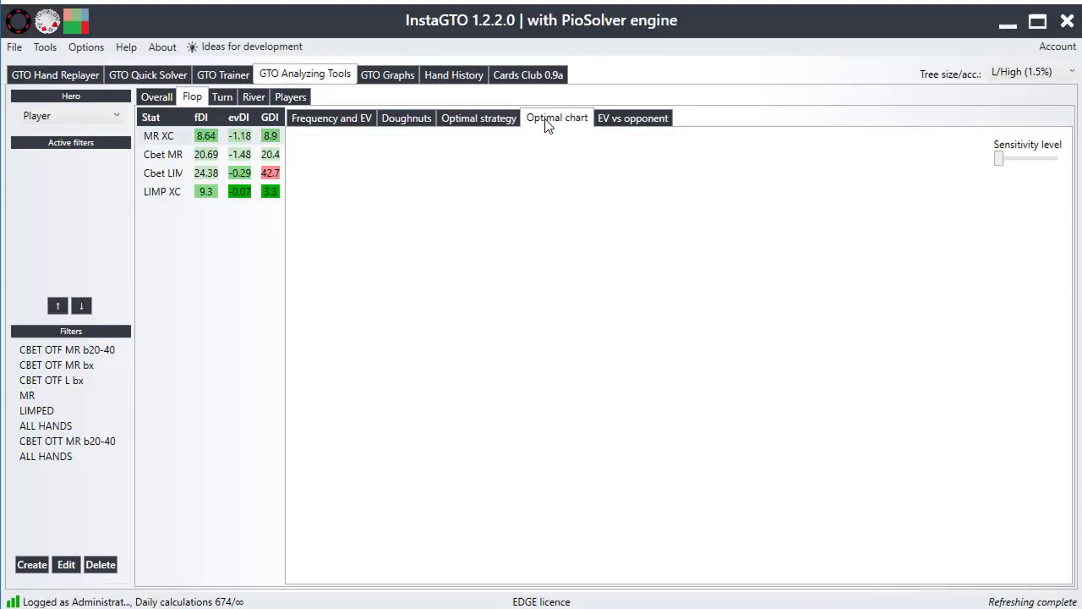
pyautogui.moveTo(547, 191)
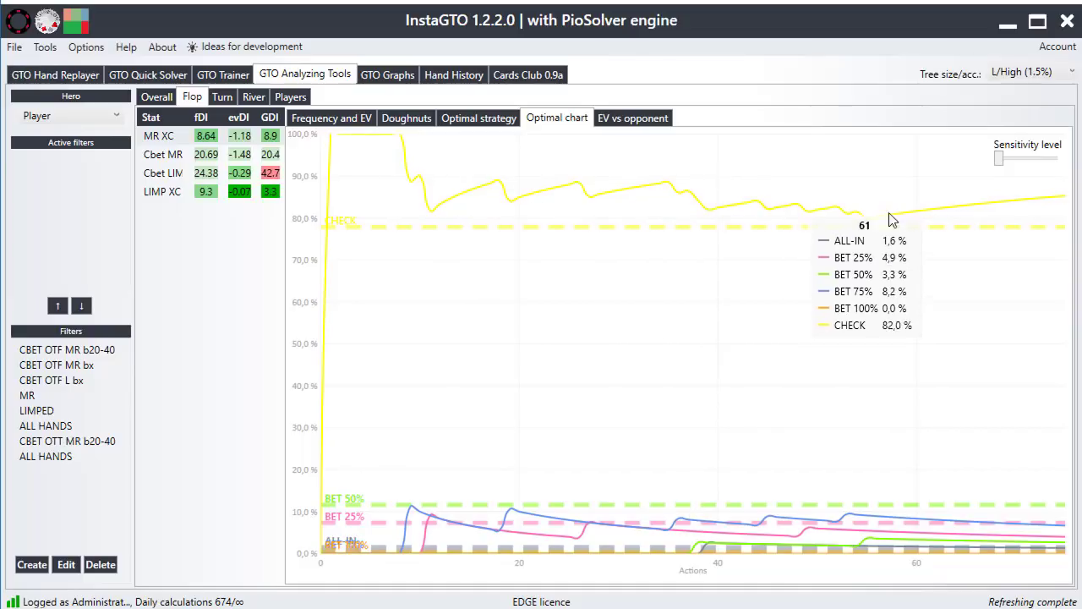
# Examine the optimal strategy and optimal chart for the Cbet LIM flop stat, varying the chart sensitivity and restoring it to minimum
pyautogui.click(487, 123)
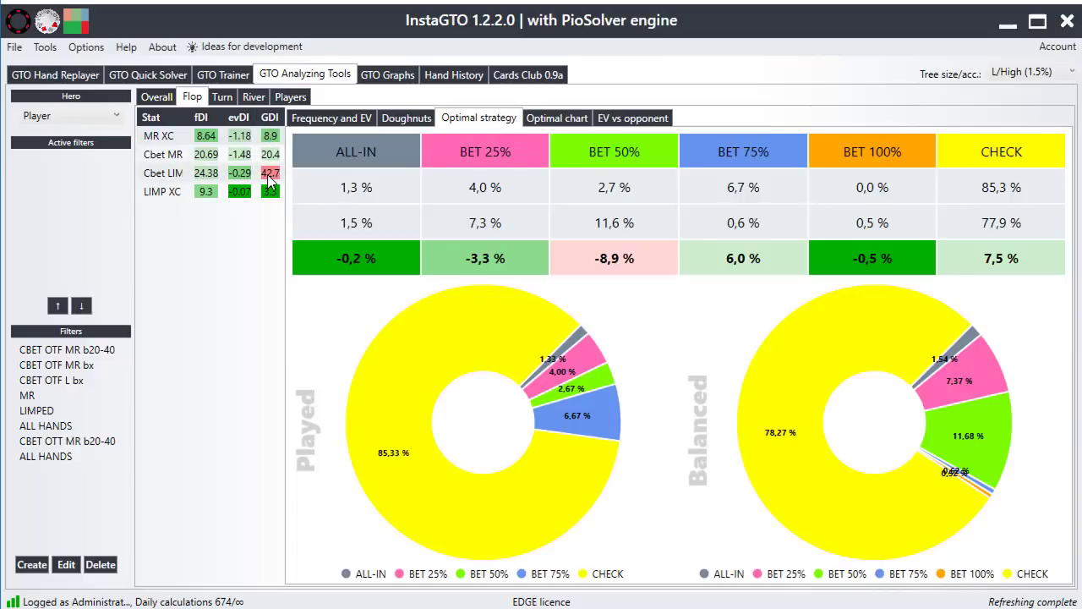
pyautogui.click(269, 176)
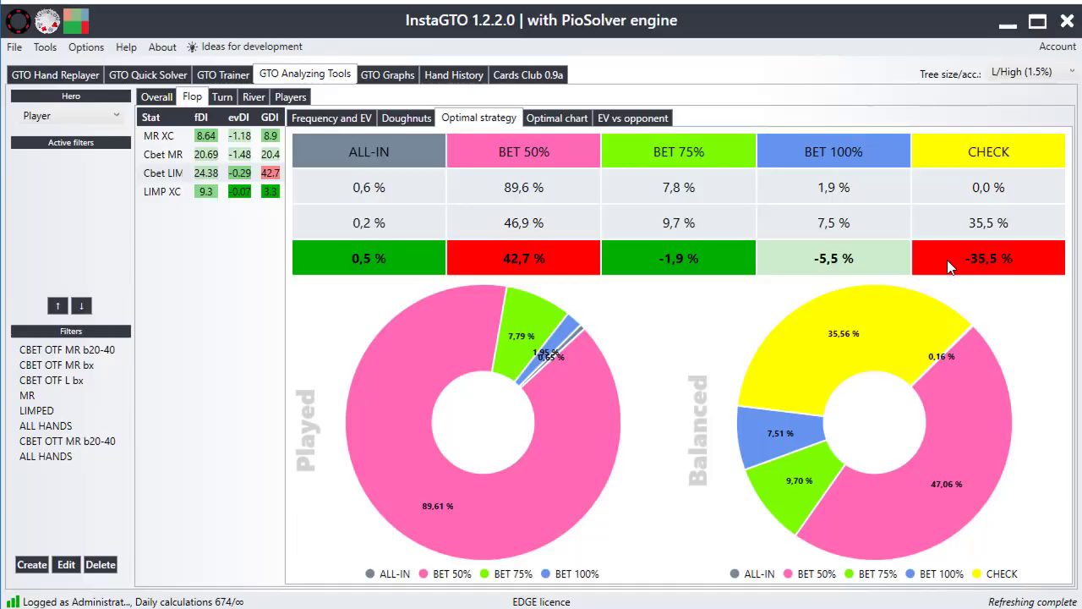
pyautogui.click(548, 122)
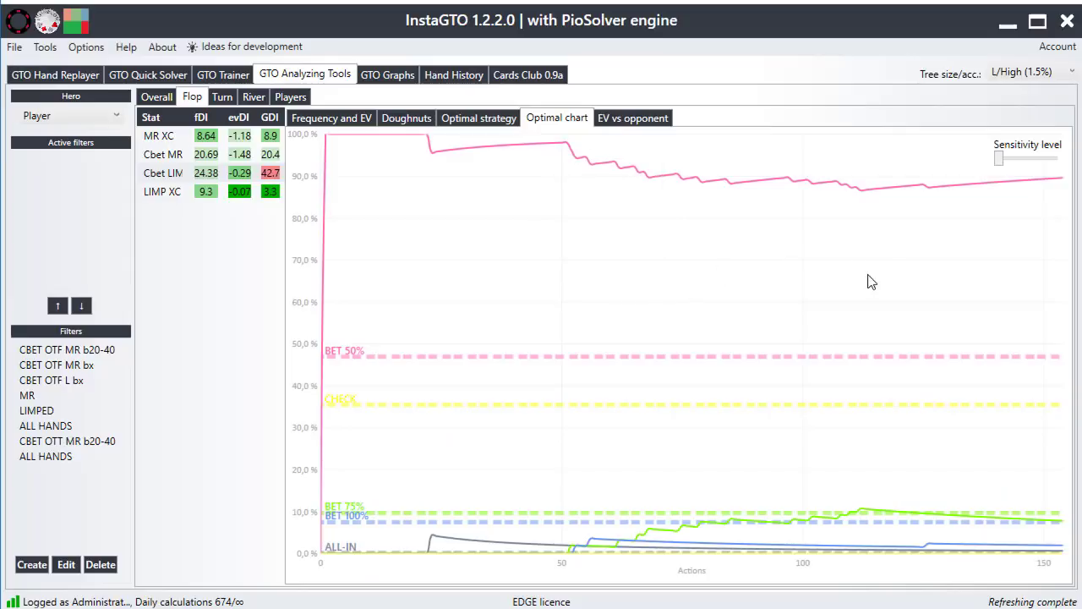
pyautogui.moveTo(848, 191)
pyautogui.click(1026, 162)
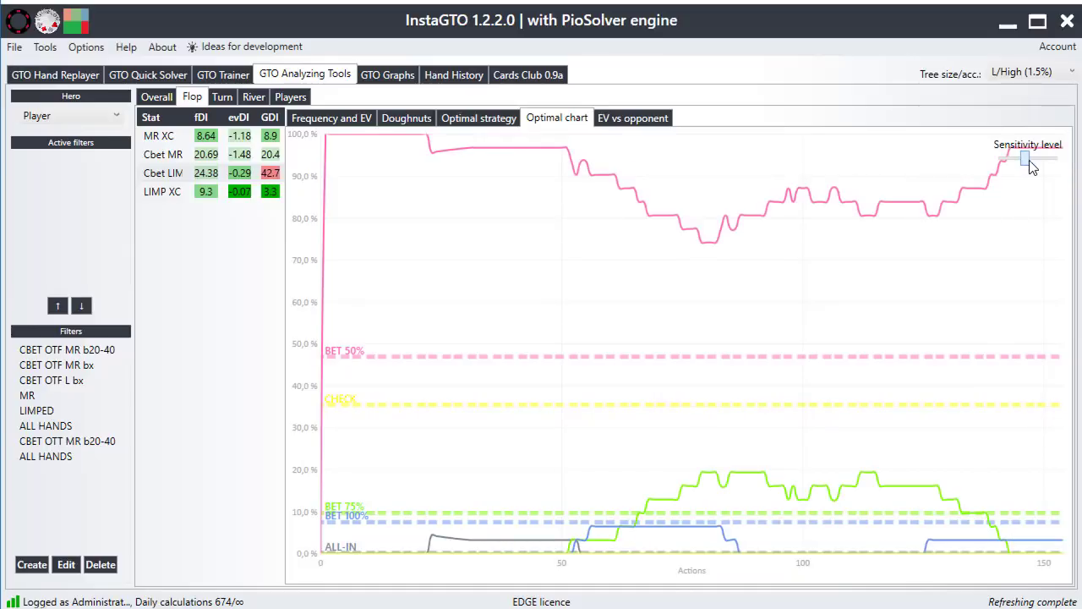
pyautogui.moveTo(1048, 169); pyautogui.dragTo(998, 166)
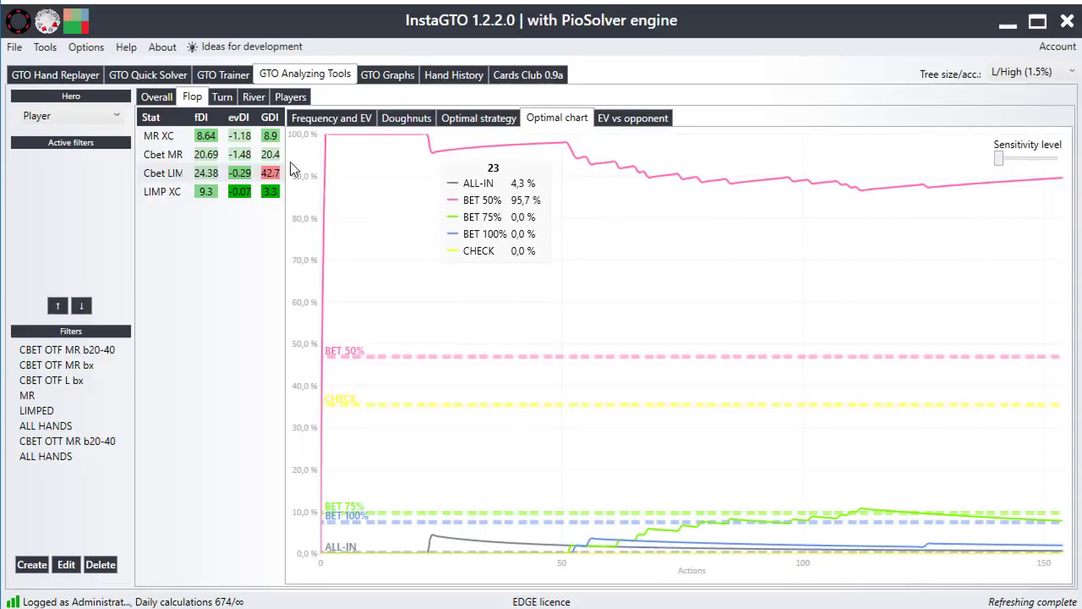
# View the EV vs opponent graph for the MR XC flop stat and examine the Players statistics with their ΔfDI and ΔevDI graph
pyautogui.click(267, 142)
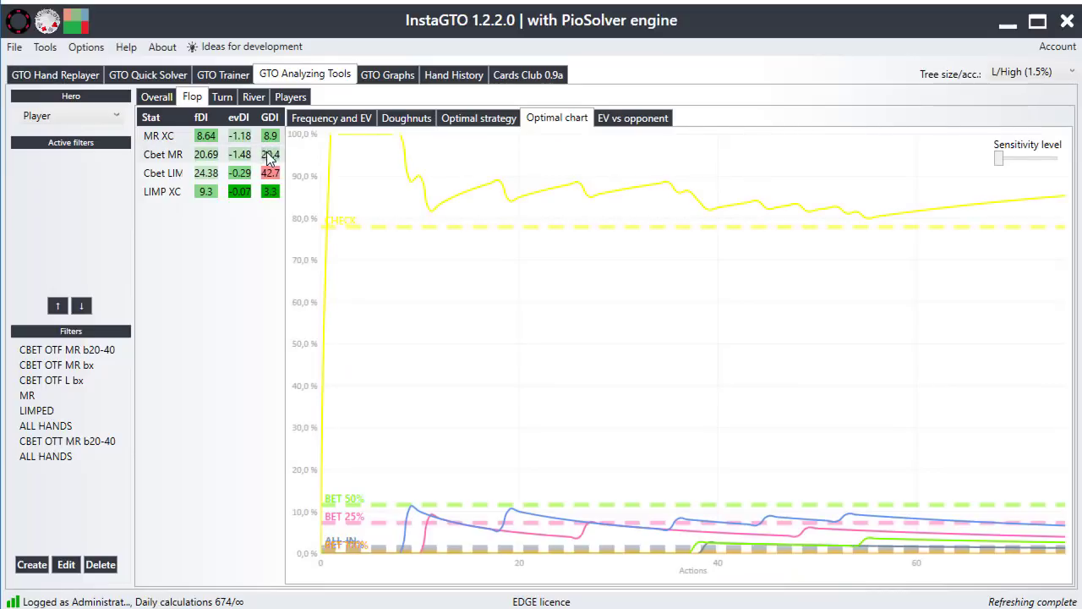
pyautogui.click(616, 123)
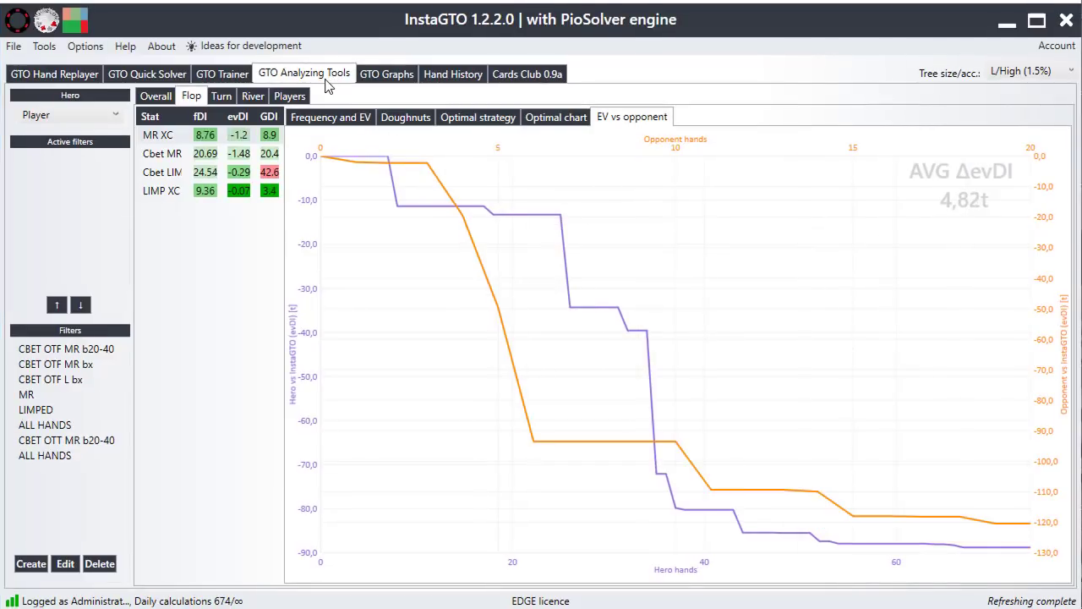
pyautogui.click(290, 96)
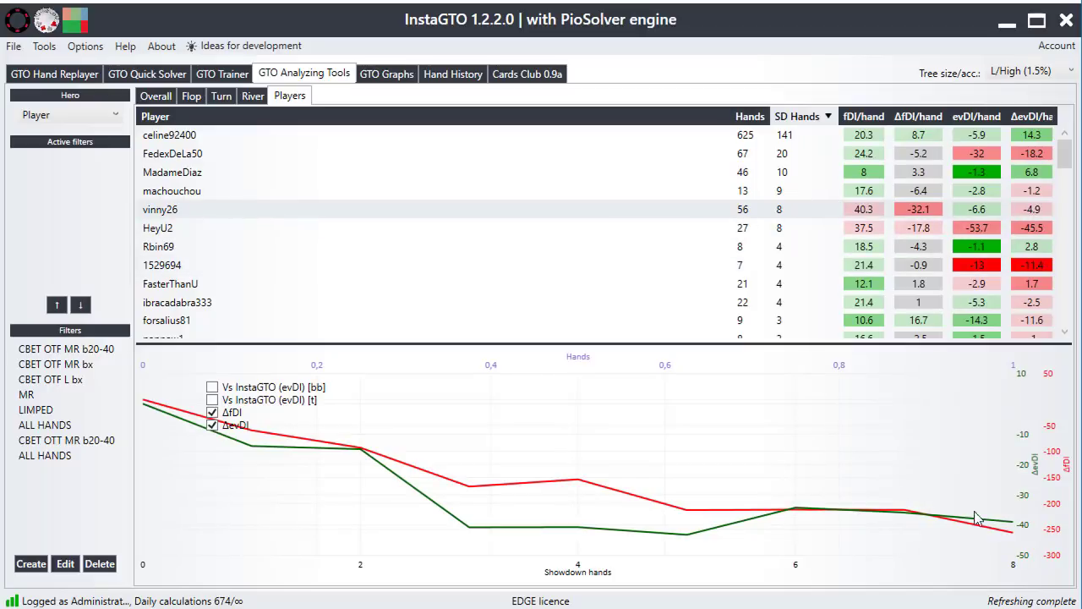
pyautogui.moveTo(1013, 538)
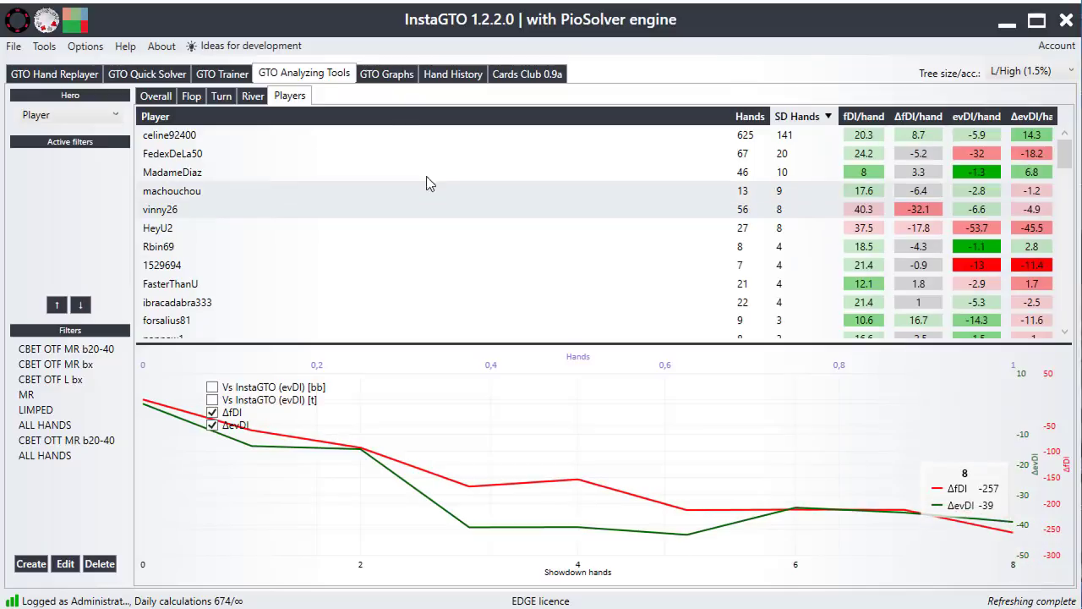
# Plot the ΔevDI and ΔfDI curves over showdown hands in GTO Graphs
pyautogui.click(376, 75)
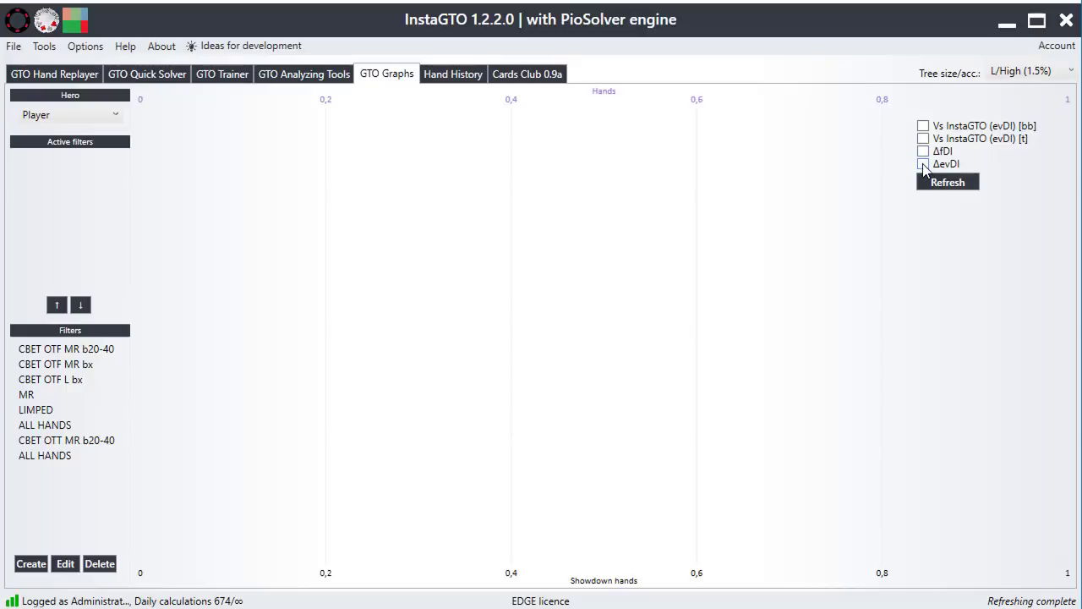
pyautogui.click(923, 164)
pyautogui.click(923, 151)
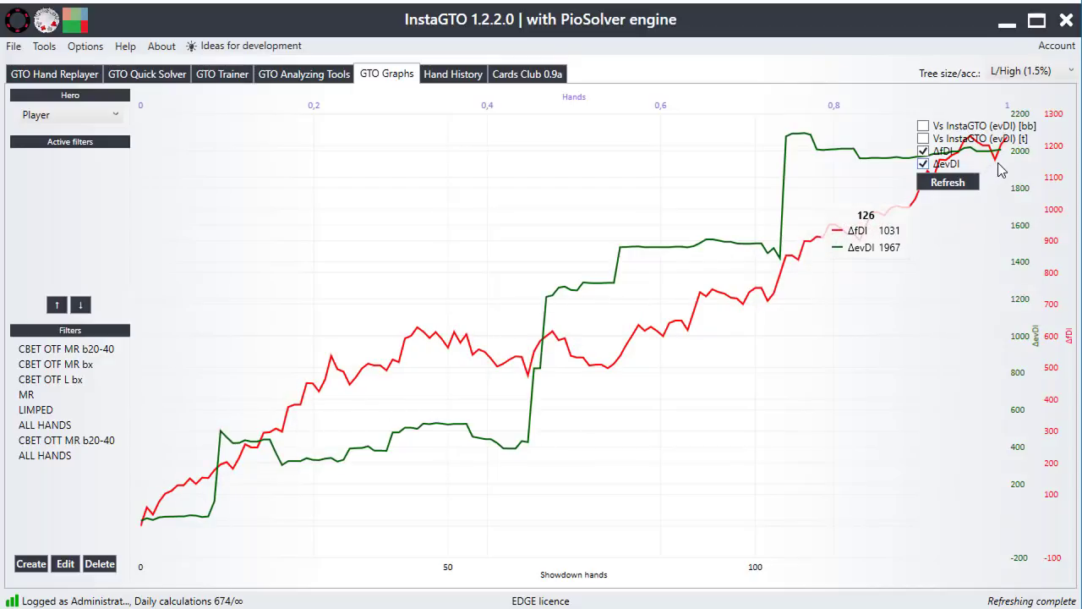
# Replace the ΔfDI and ΔevDI curves with the Vs InstaGTO (evDI) curves in both [t] and [bb]
pyautogui.click(923, 151)
pyautogui.click(923, 163)
pyautogui.click(924, 138)
pyautogui.click(923, 125)
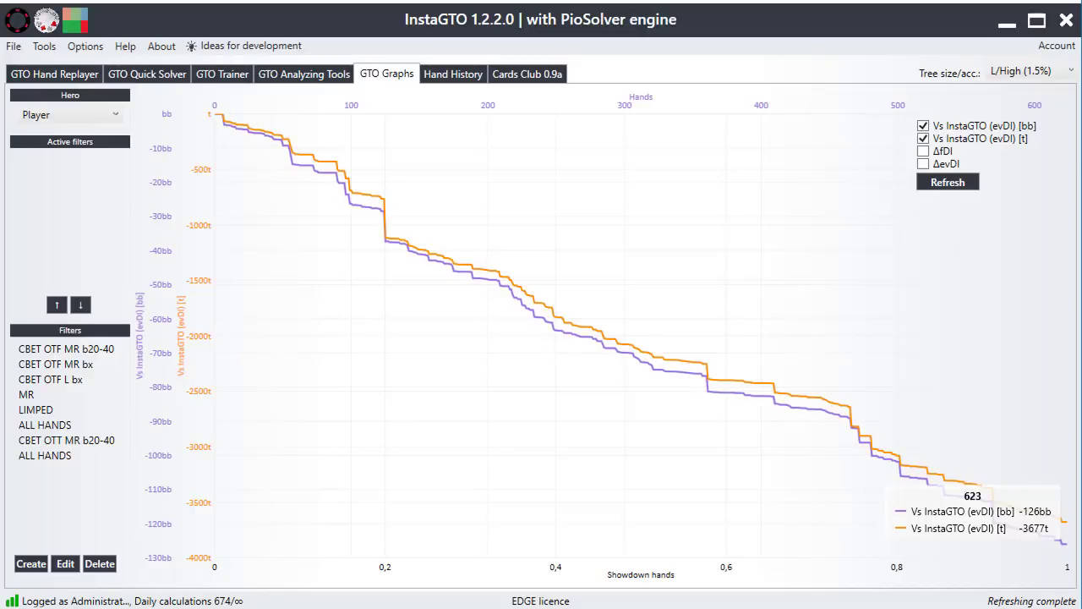
# Examine the frequency and EV graph and the optimal strategy of the LIMP PREFLOP, check OTF test in GTO Trainer
pyautogui.click(221, 75)
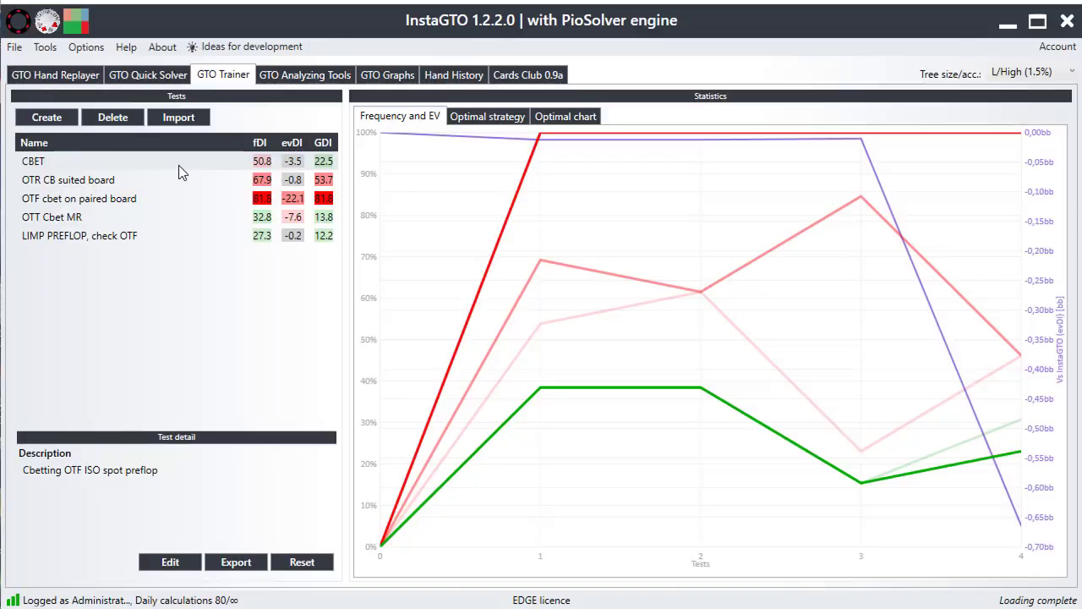
pyautogui.click(173, 237)
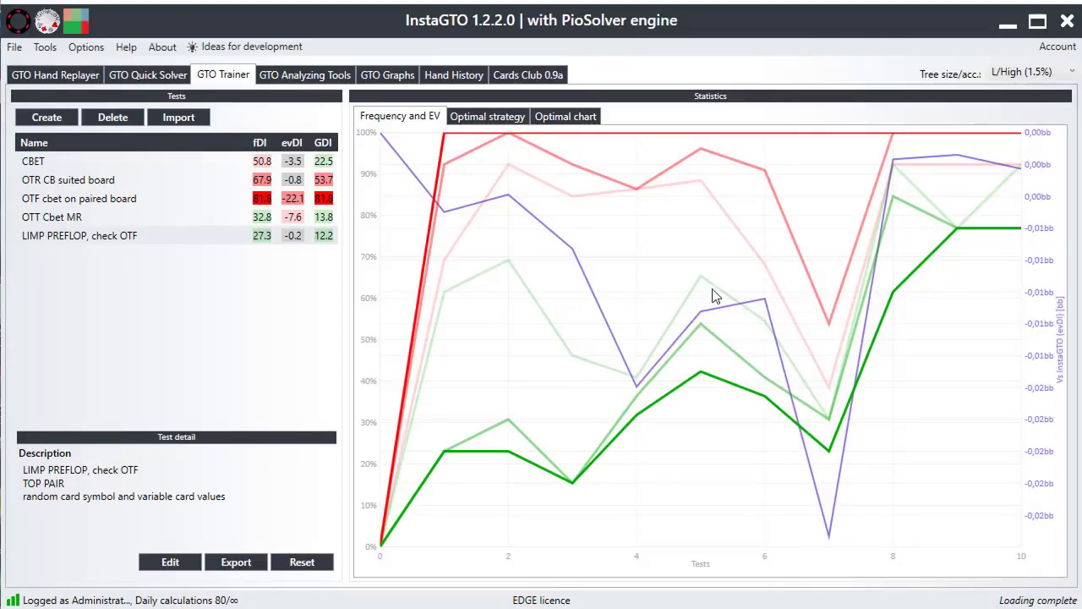
pyautogui.click(474, 118)
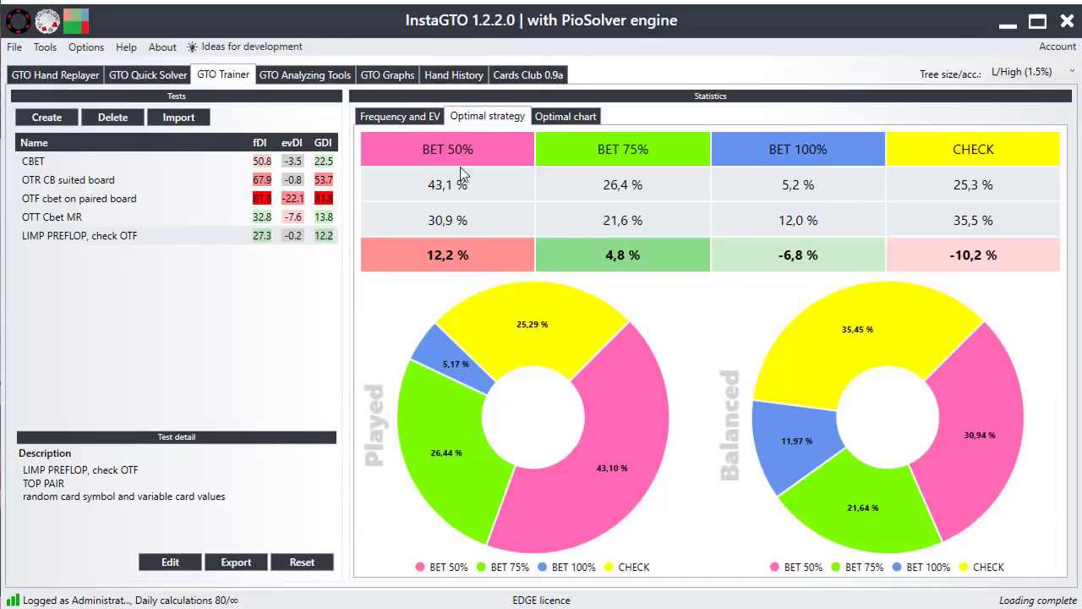
pyautogui.moveTo(467, 326)
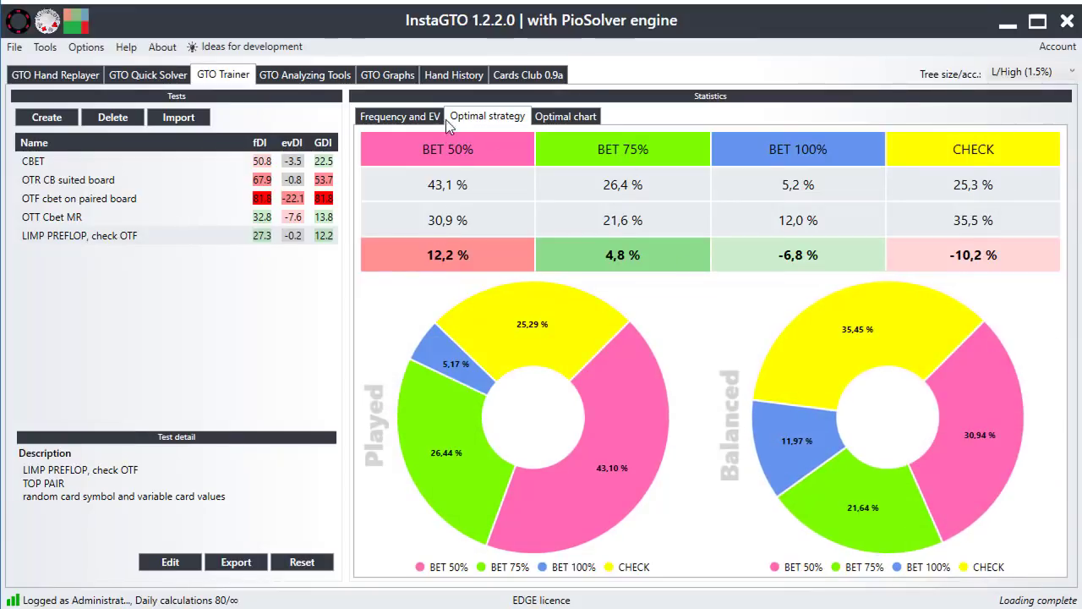
# Examine the optimal chart of the LIMP PREFLOP, check OTF test and raise its sensitivity level to maximum
pyautogui.click(563, 118)
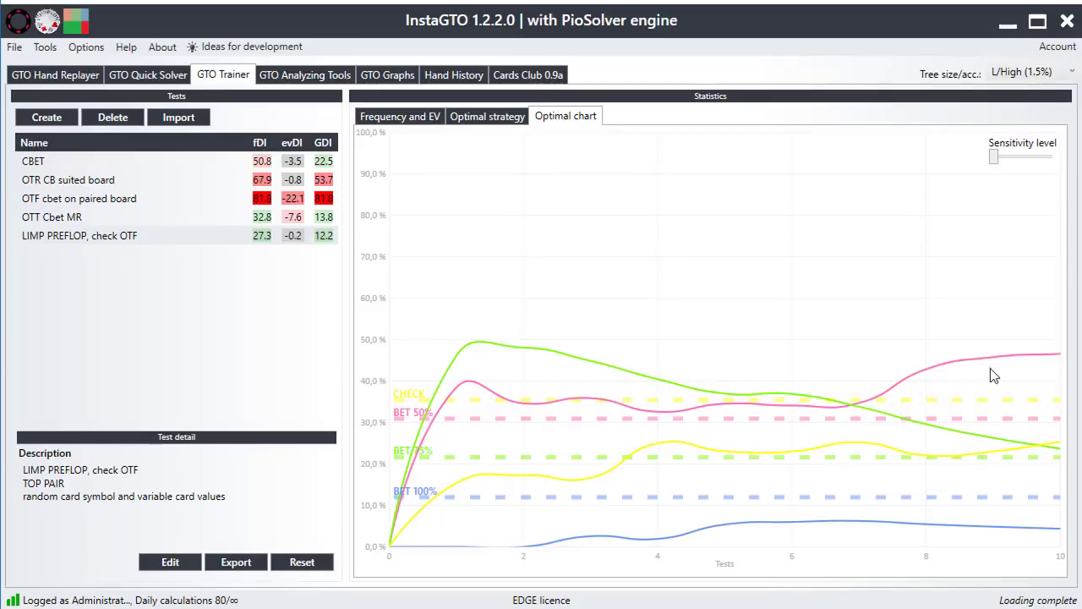
pyautogui.moveTo(1056, 360)
pyautogui.moveTo(995, 164); pyautogui.dragTo(1055, 173)
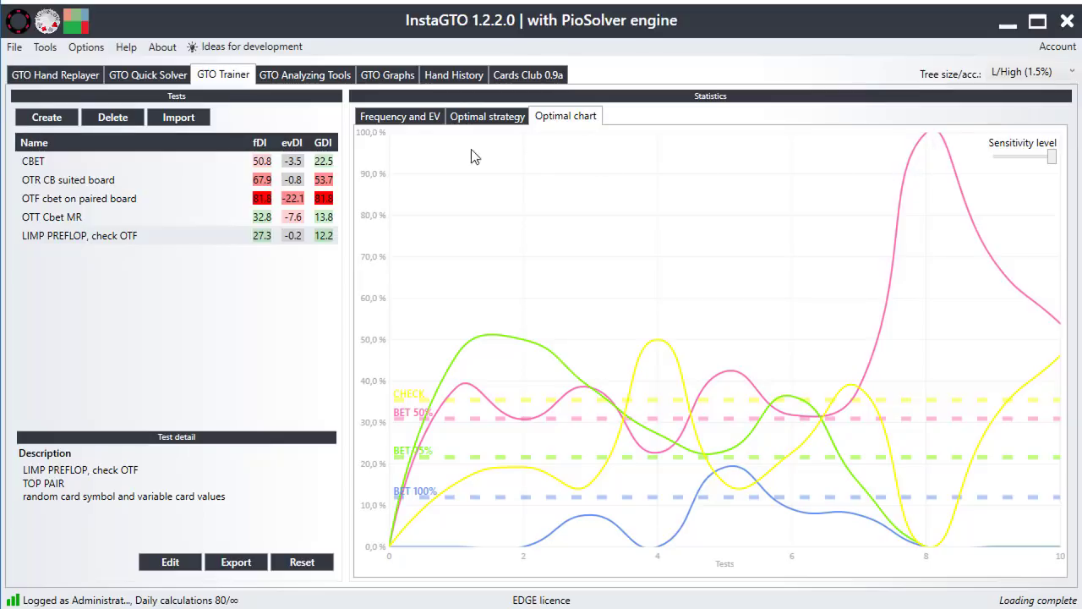
# Compare the test's frequency and EV graph with its optimal chart, and return the chart sensitivity to minimum
pyautogui.click(410, 122)
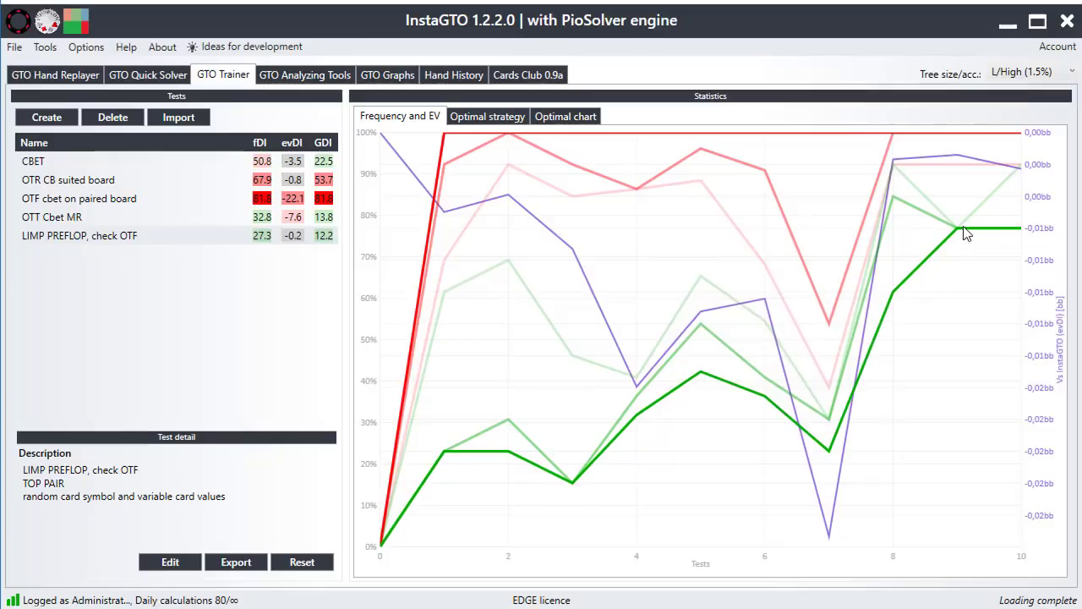
pyautogui.click(568, 117)
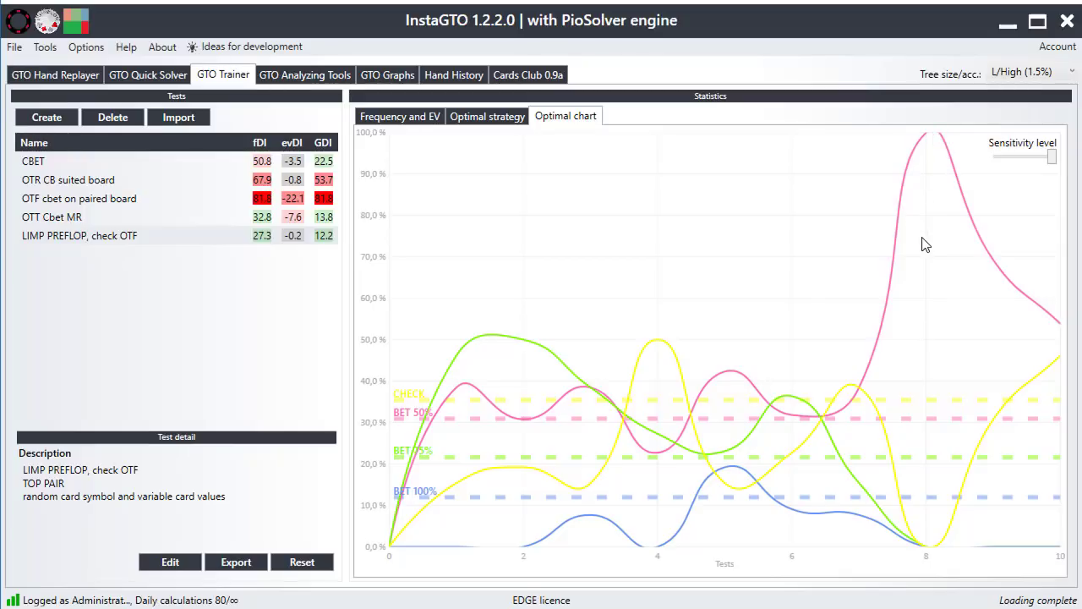
pyautogui.click(426, 120)
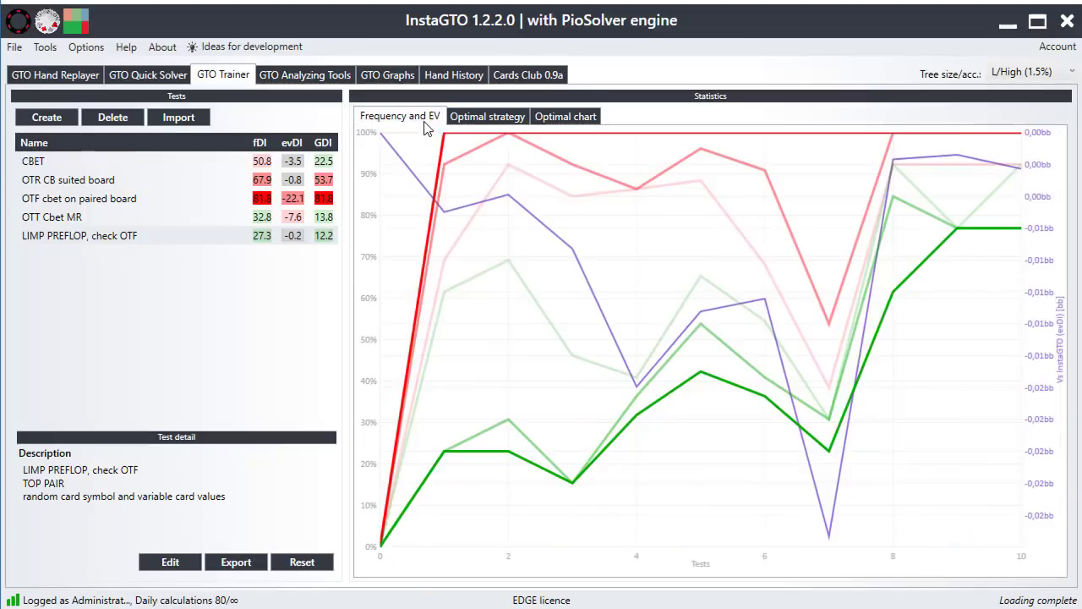
pyautogui.moveTo(831, 542)
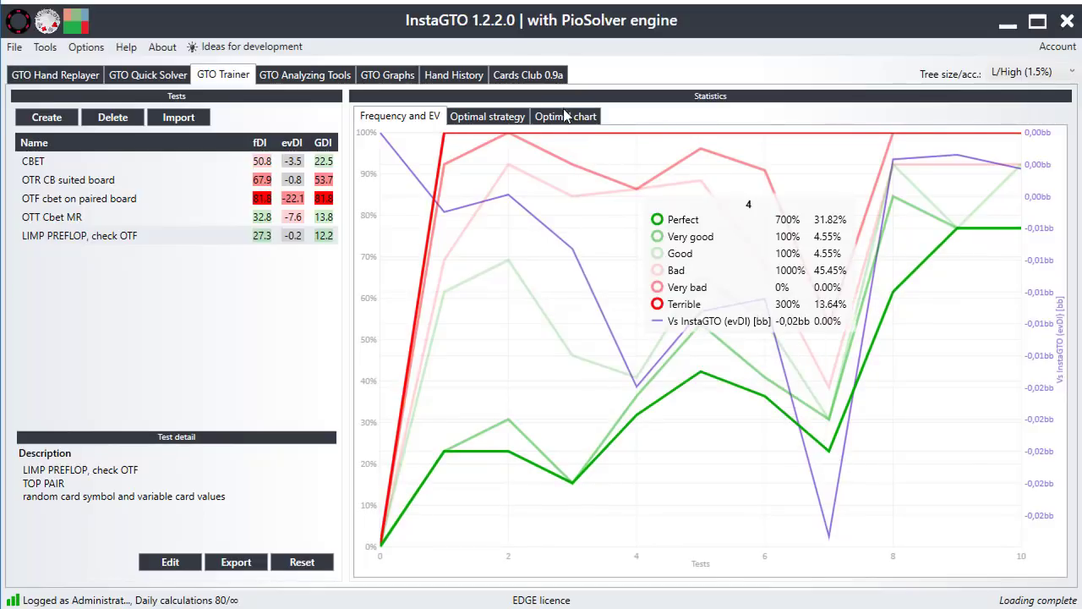
pyautogui.click(564, 116)
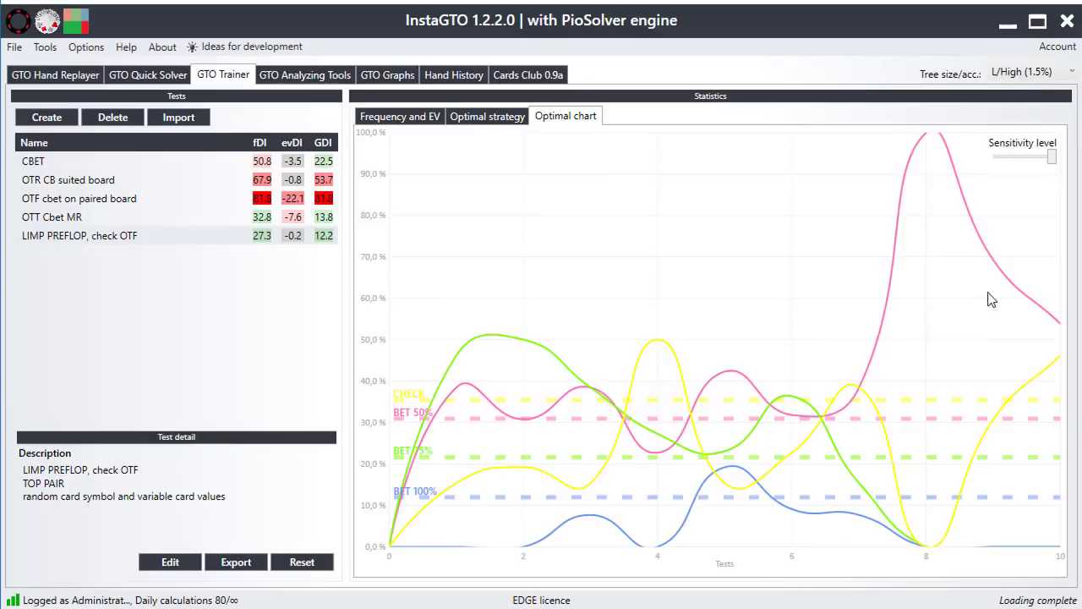
pyautogui.moveTo(1051, 157); pyautogui.dragTo(994, 156)
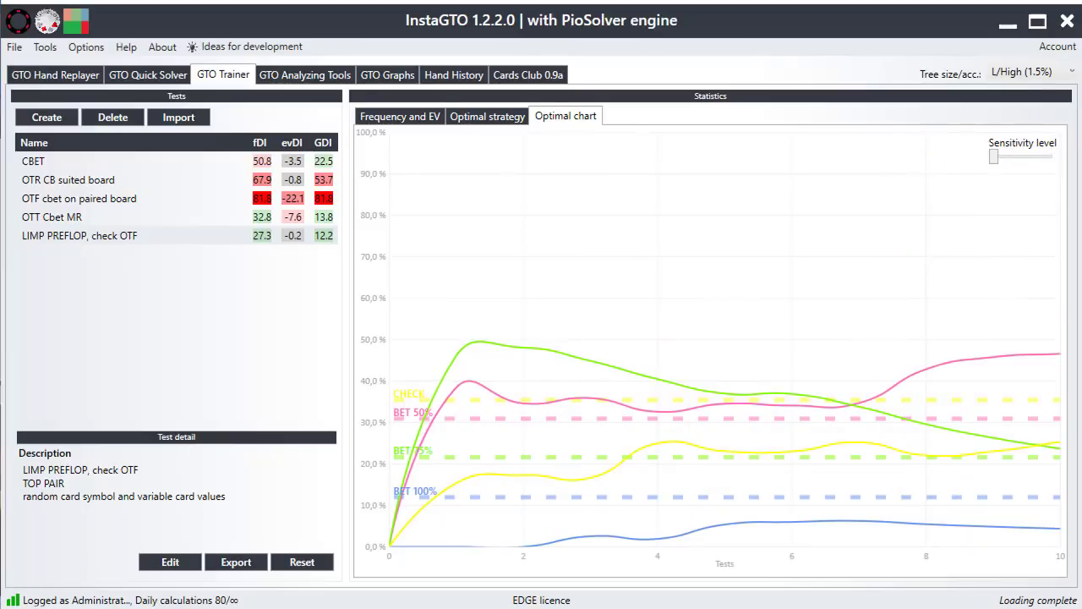
# Review the description of the LIMP PREFLOP, check OTF test and start the test
pyautogui.click(185, 239)
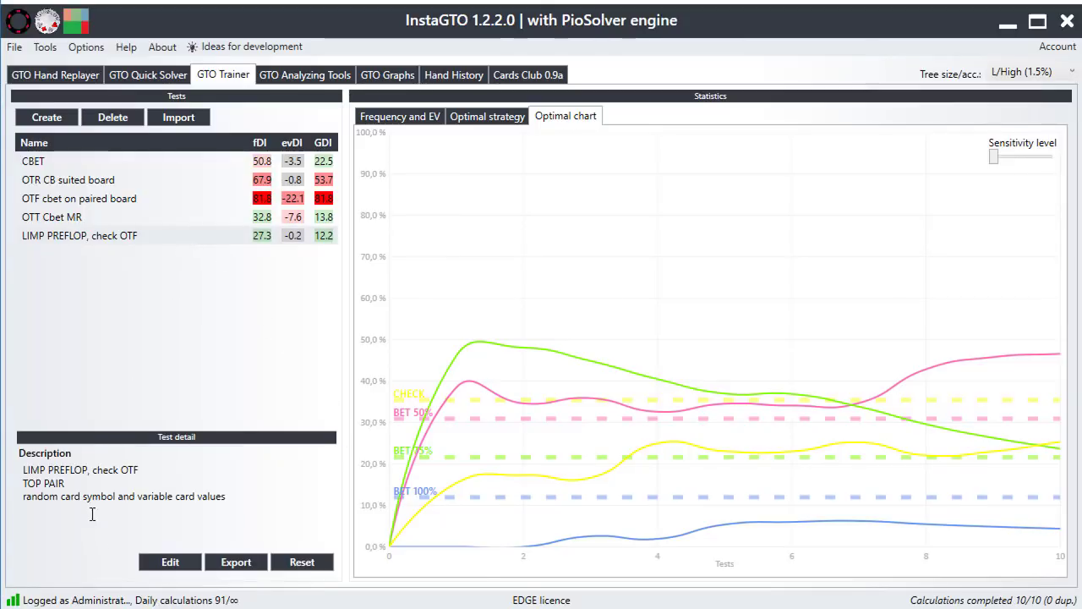
pyautogui.moveTo(23, 469); pyautogui.dragTo(225, 499)
pyautogui.click(134, 486)
pyautogui.click(226, 500)
pyautogui.doubleClick(94, 237)
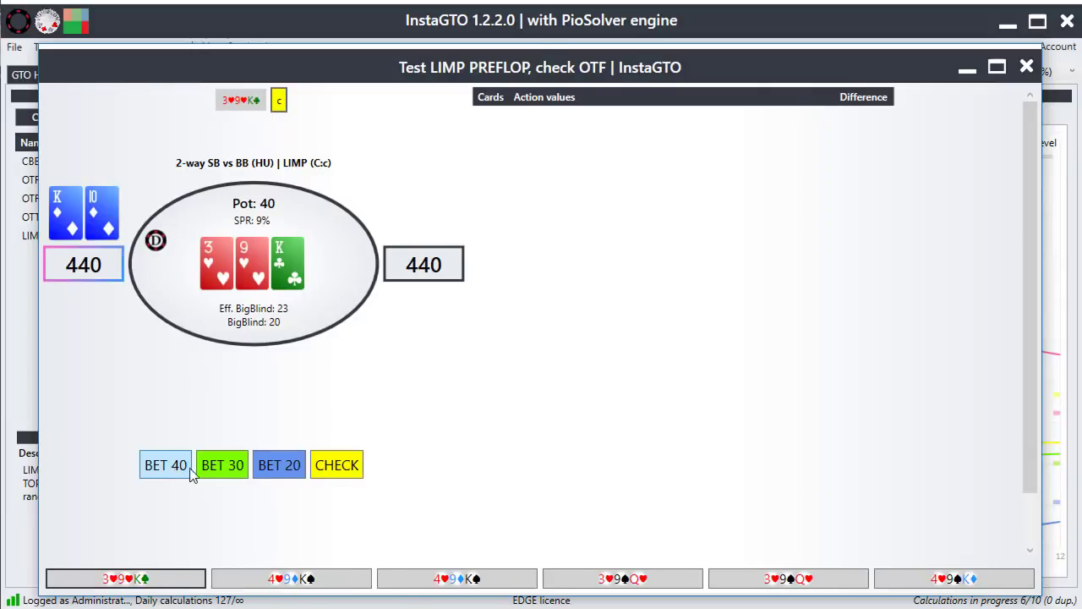
# Answer the hands on the 3♥9♥K♣ board in turn with check, bet 20, bet 30, bet 40, check and bet 20
pyautogui.click(336, 469)
pyautogui.click(279, 469)
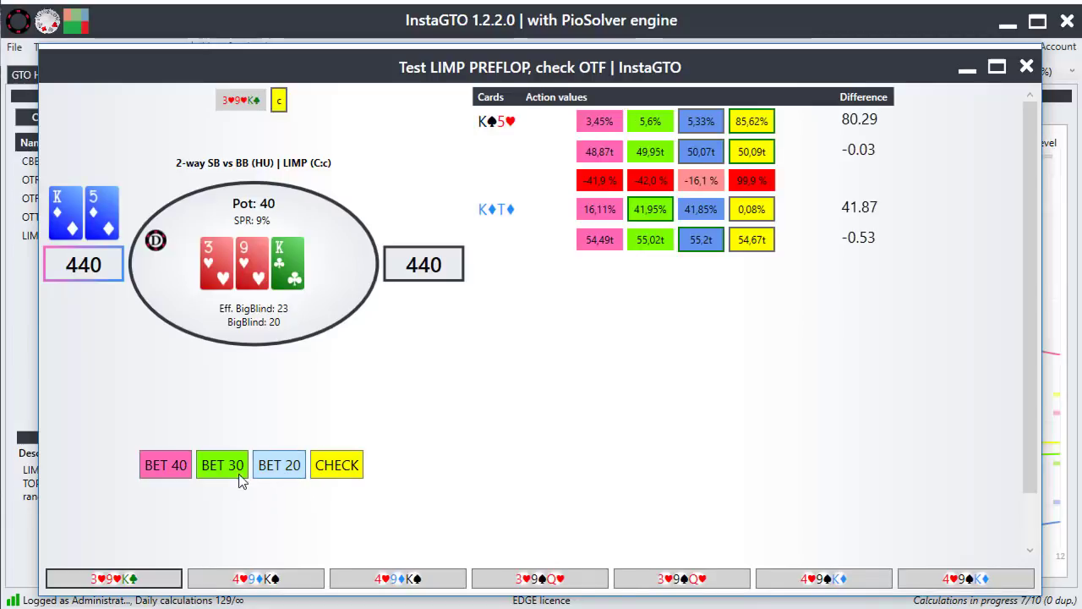
pyautogui.click(237, 477)
pyautogui.click(179, 470)
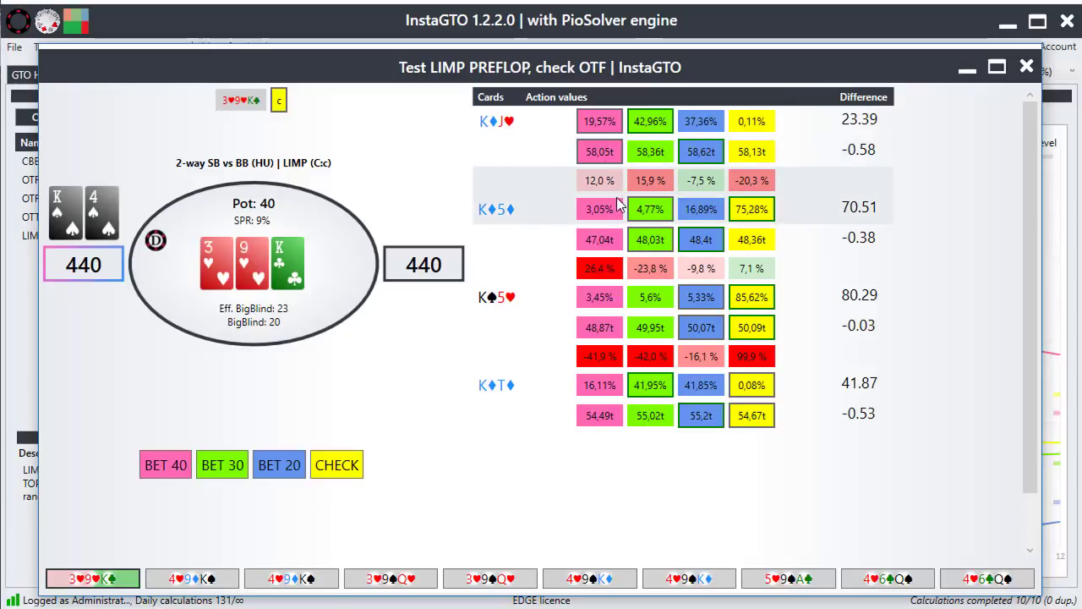
pyautogui.click(320, 471)
pyautogui.click(284, 465)
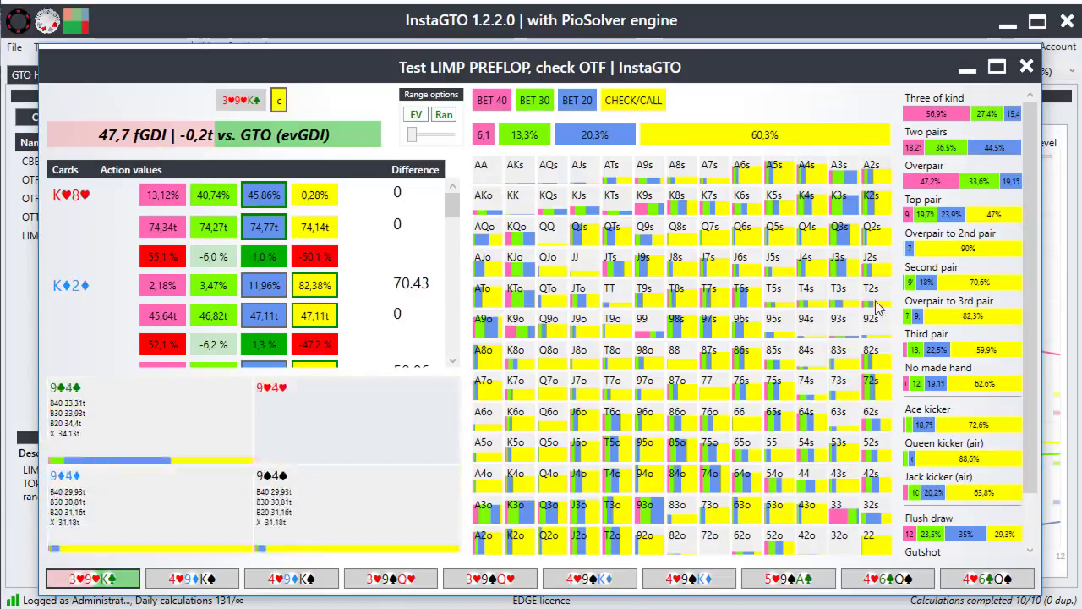
# Examine the GTO range grid, hand category frequencies and answered hands for the 3♥9♥K♣ board
pyautogui.scroll(-1, 966, 342)
pyautogui.scroll(1, 967, 368)
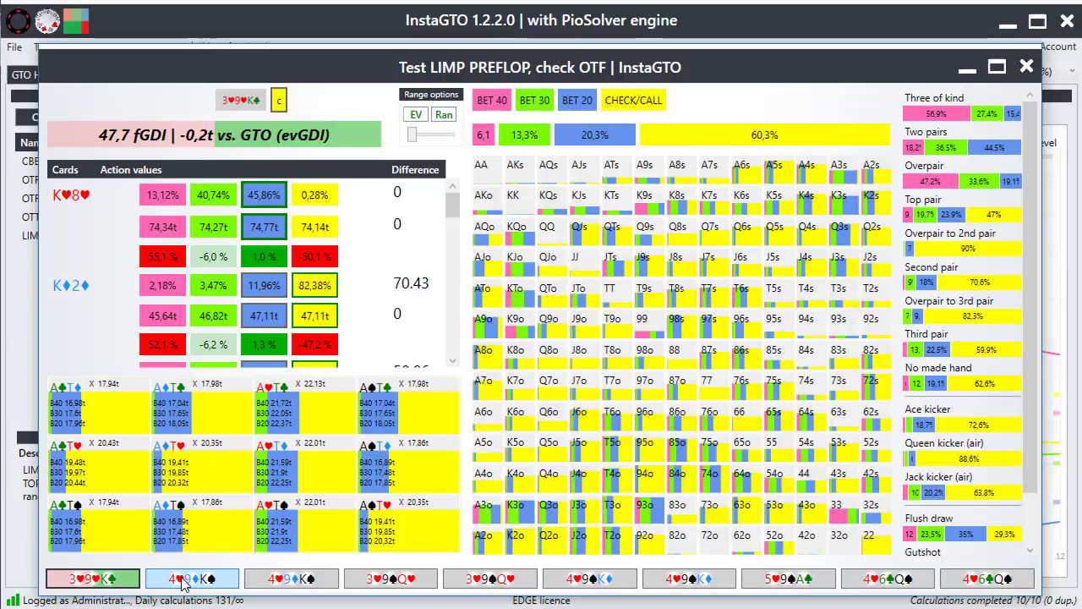
pyautogui.click(131, 583)
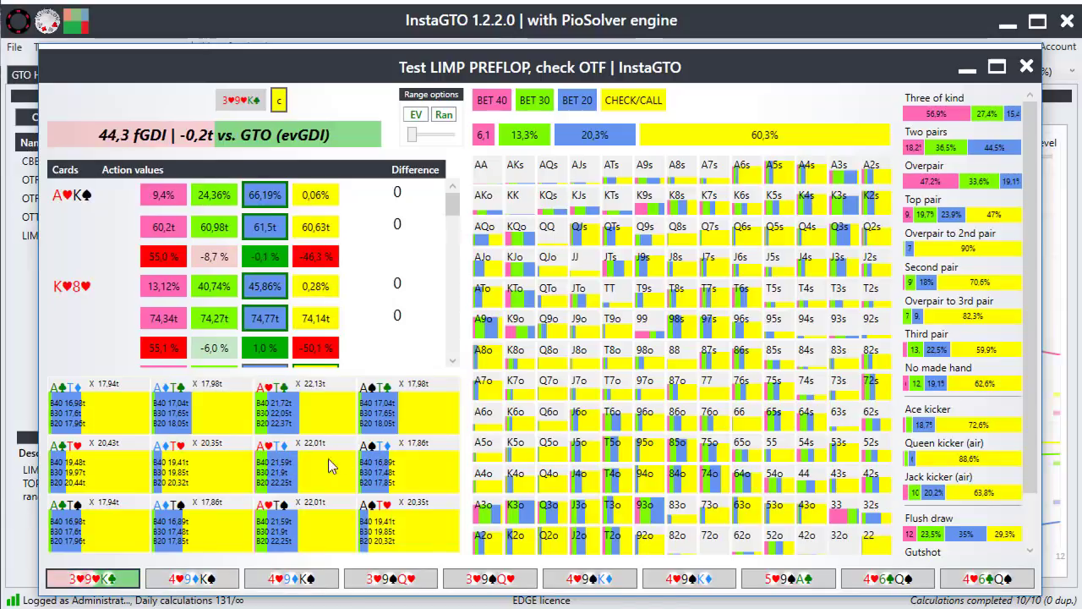
# Close the test window and examine the latest action frequencies on the test's optimal chart
pyautogui.click(1026, 68)
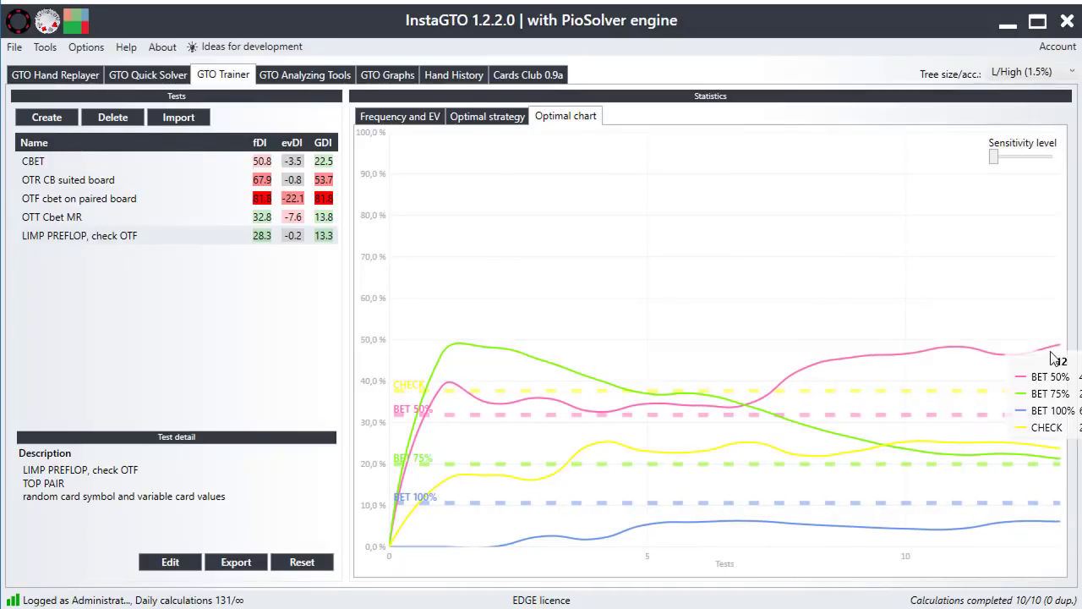
pyautogui.moveTo(1063, 434)
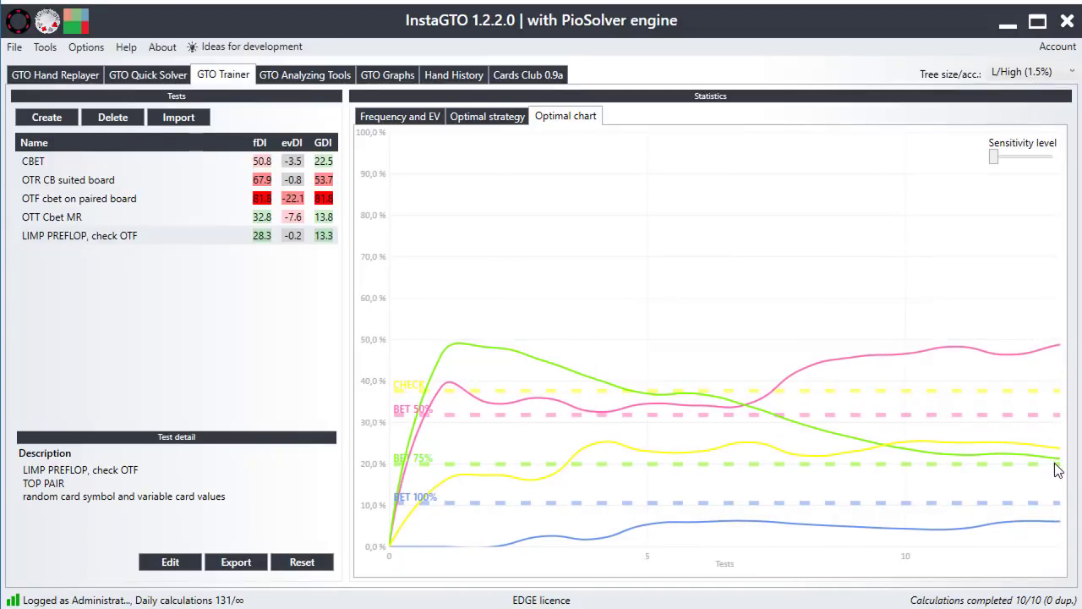
pyautogui.moveTo(1062, 529)
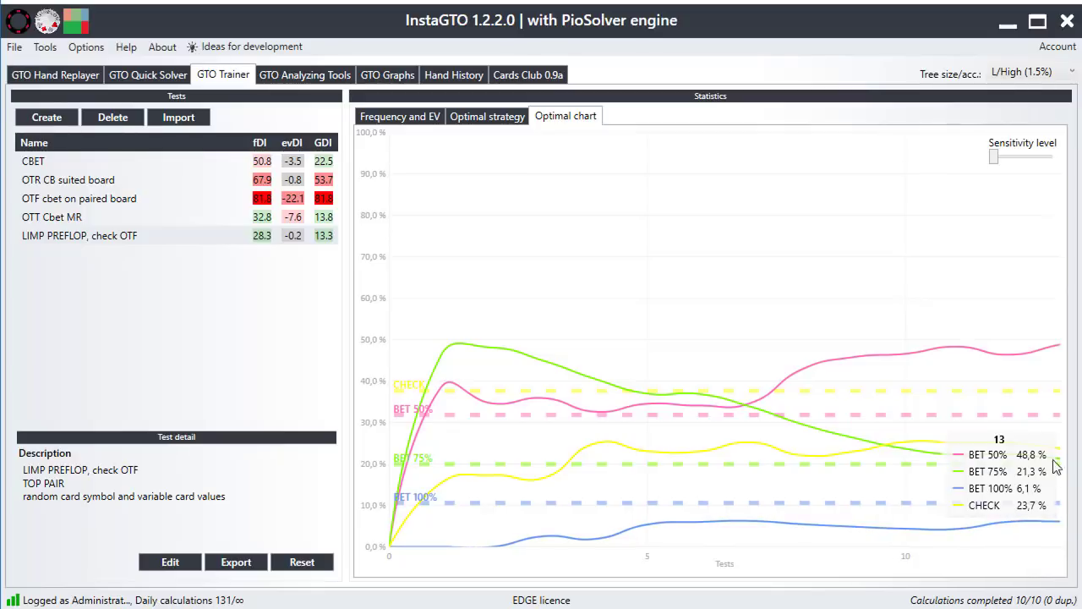